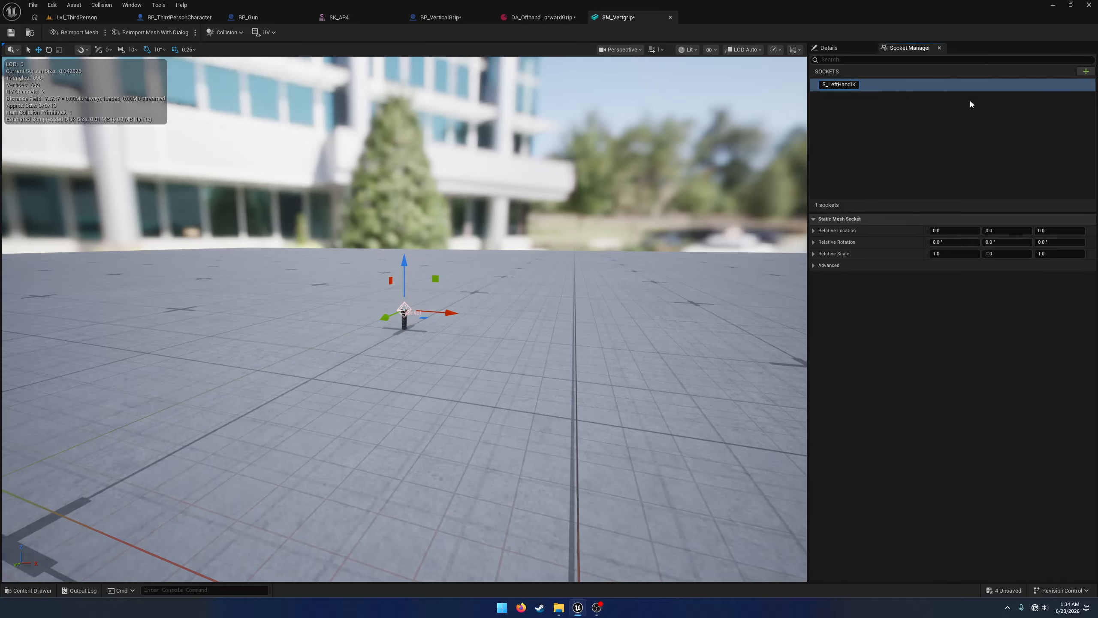
Name the new SM_Vertgrip socket S_LeftHandIK, move it off the grip to about X 10.05, Y -4.67, and save the mesh.
{"action": "key", "text": "Return"}
{"action": "right_click_drag", "start_coordinate": [465, 345], "coordinate": [489, 344]}
{"action": "key", "text": "w"}
{"action": "key", "text": "s"}
{"action": "key", "text": "w"}
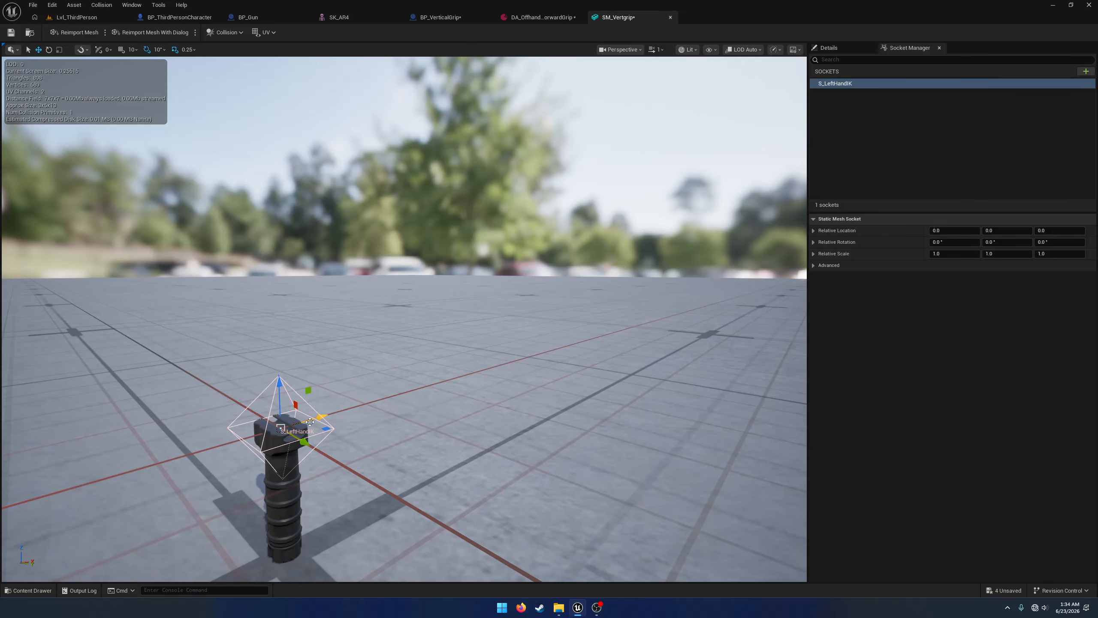
{"action": "left_click_drag", "start_coordinate": [310, 422], "coordinate": [370, 404]}
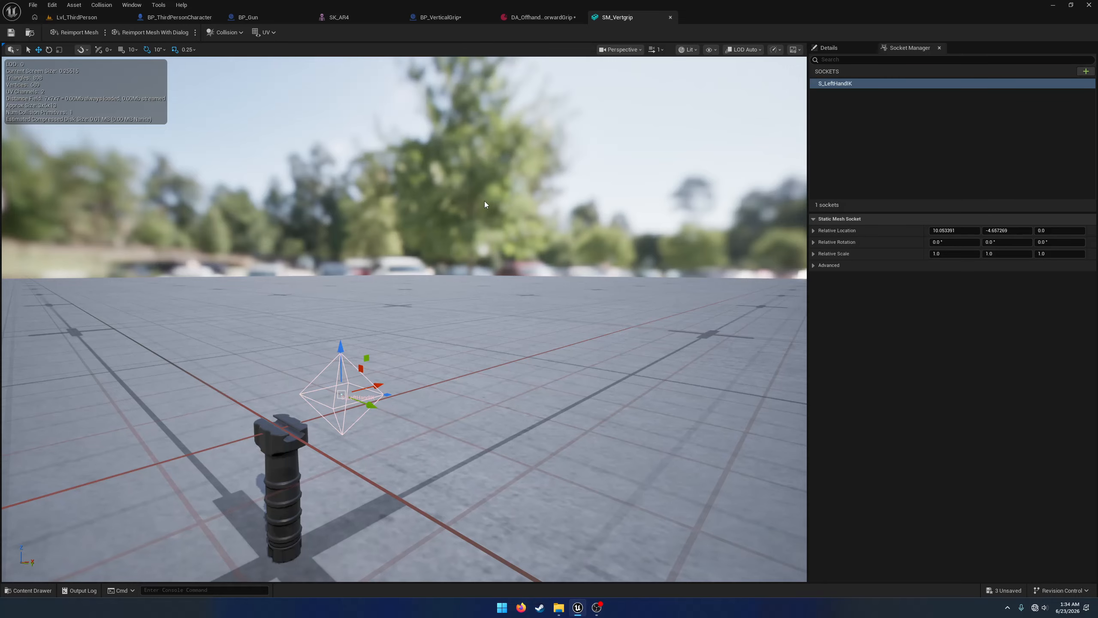
Save the forward grip's offhand initialization data asset, then compile and save BP_VerticalGrip.
{"action": "left_click", "coordinate": [541, 18]}
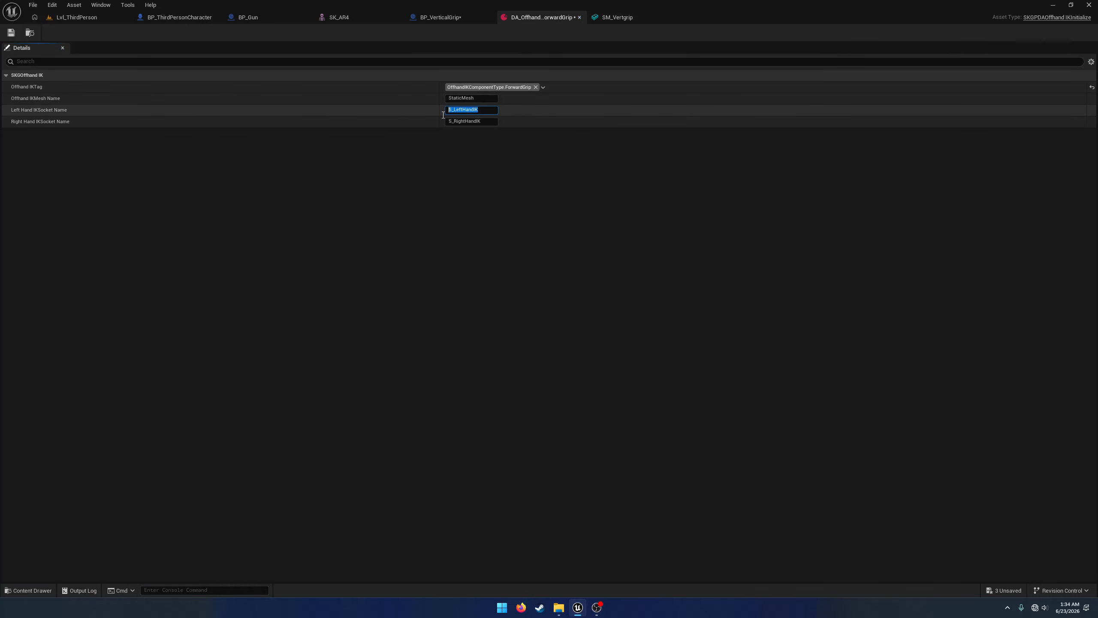
{"action": "left_click", "coordinate": [310, 183]}
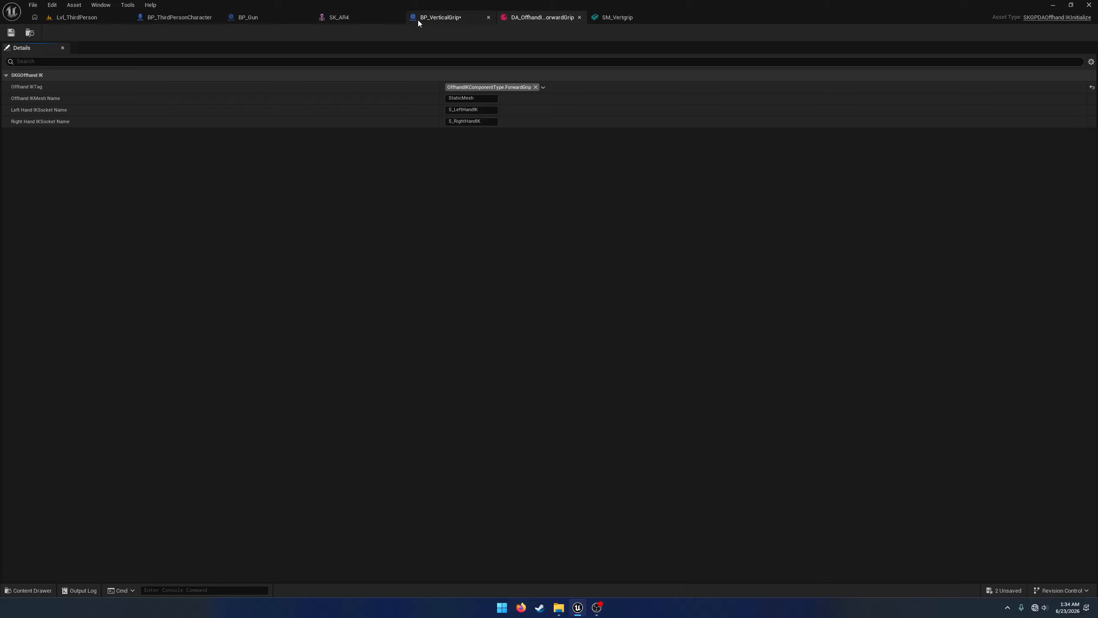
{"action": "left_click", "coordinate": [437, 17]}
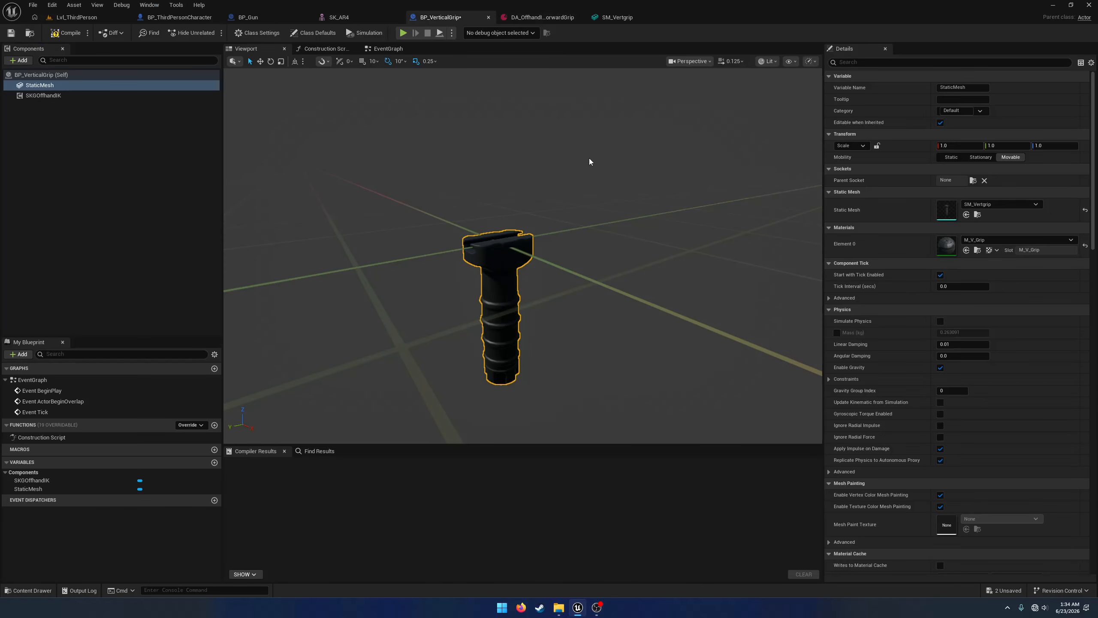
{"action": "left_click", "coordinate": [98, 100]}
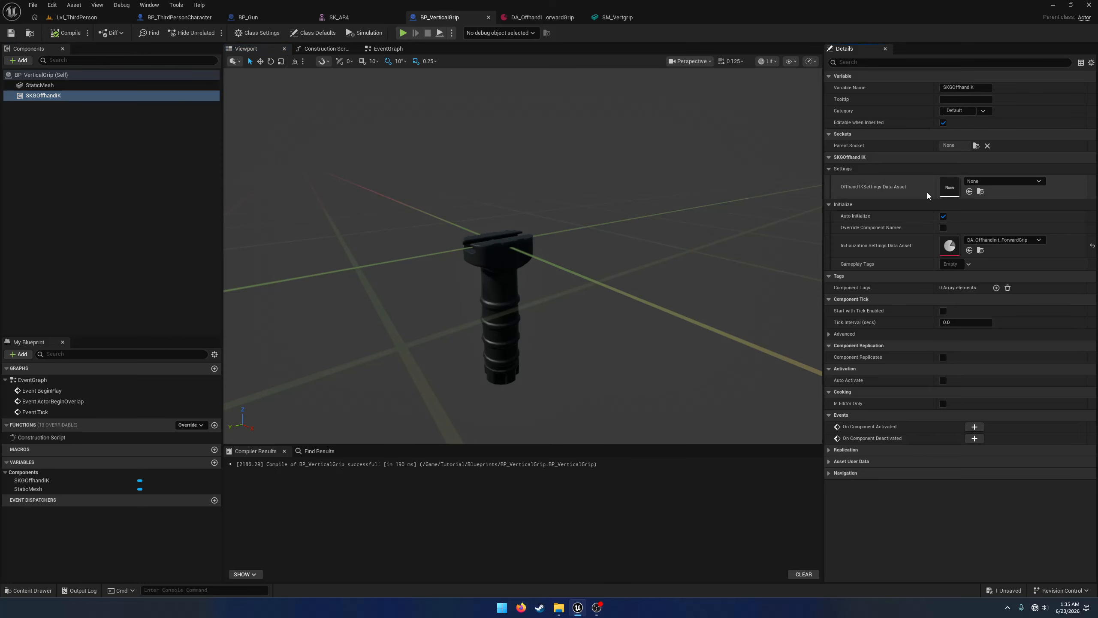
Create an OffhandIK Settings data asset named DA_OffhandSettings_VerticalGrip in the Tutorial/DataAssets/ForwardGrip folder.
{"action": "key", "text": "ctrl+space"}
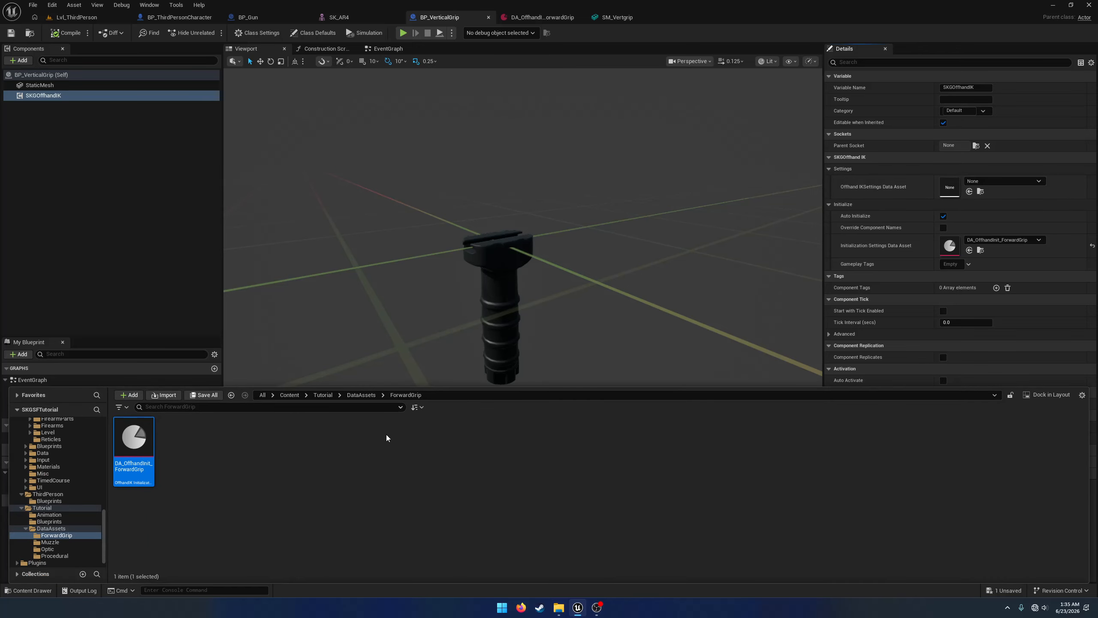
{"action": "right_click", "coordinate": [244, 454]}
{"action": "mouse_move", "coordinate": [305, 404]}
{"action": "mouse_move", "coordinate": [372, 417]}
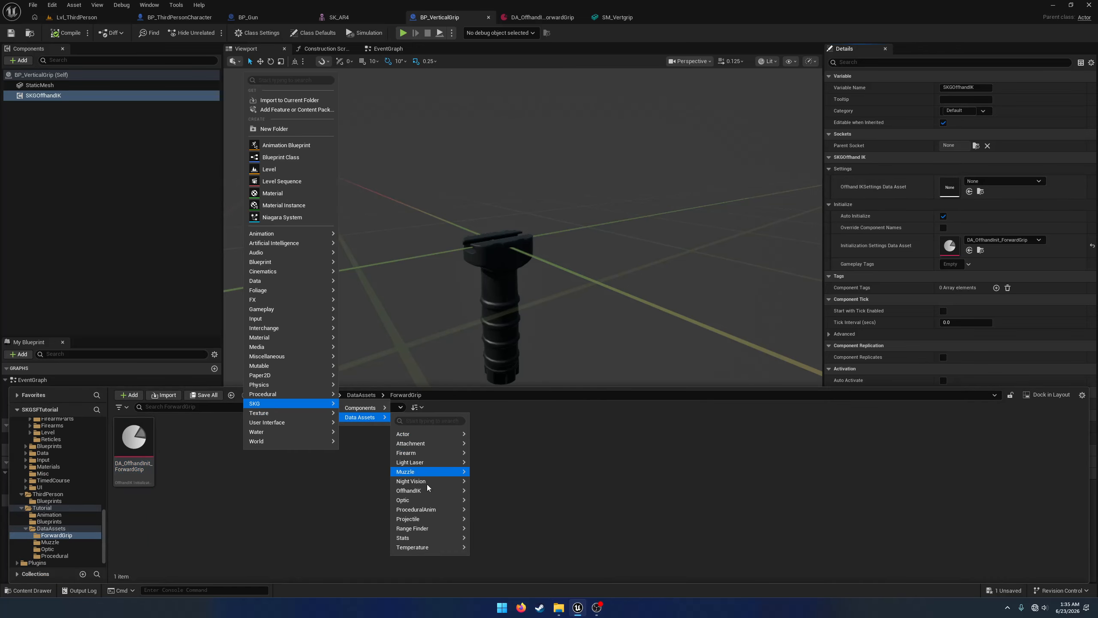
{"action": "mouse_move", "coordinate": [443, 487]}
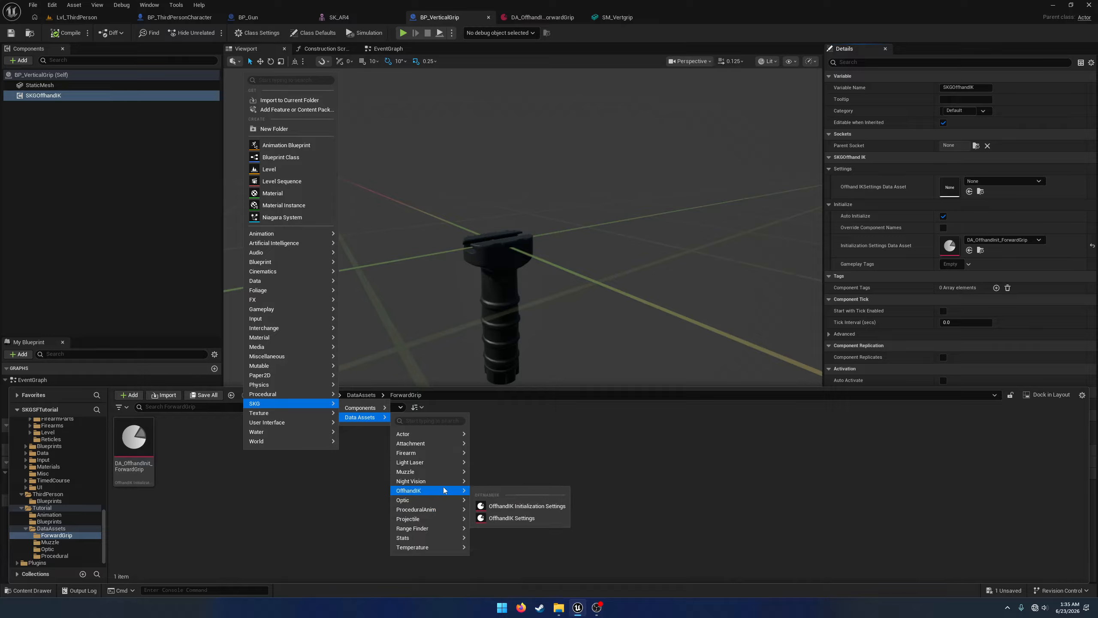
{"action": "left_click", "coordinate": [519, 518]}
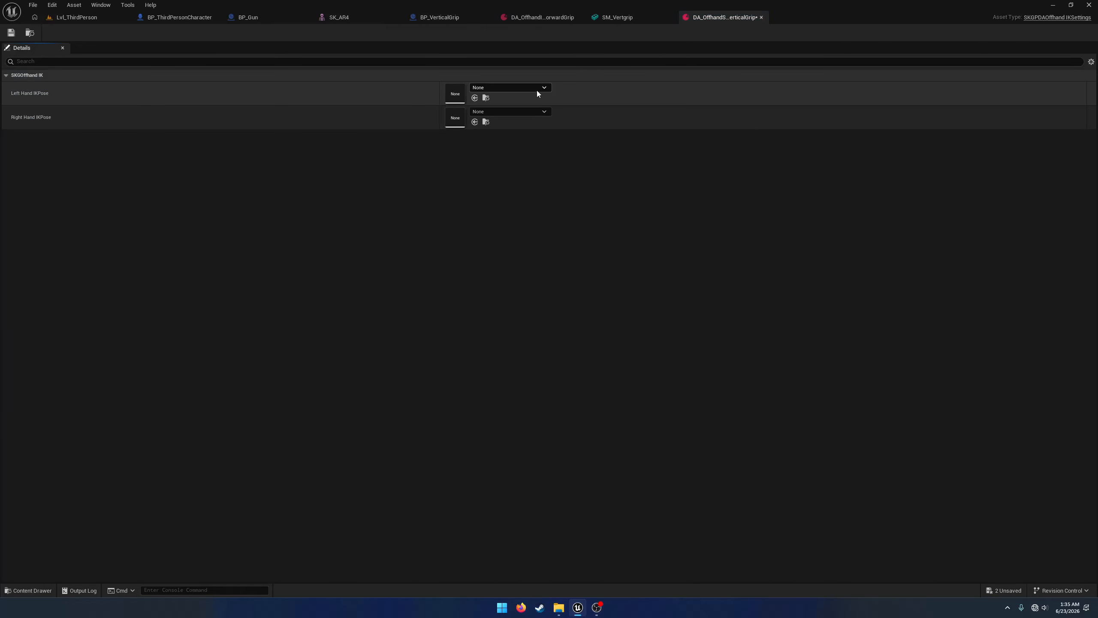
Set the vertical grip settings asset's Left Hand IKPose to AS_Character_VerticalGrip and save the asset.
{"action": "left_click", "coordinate": [536, 89]}
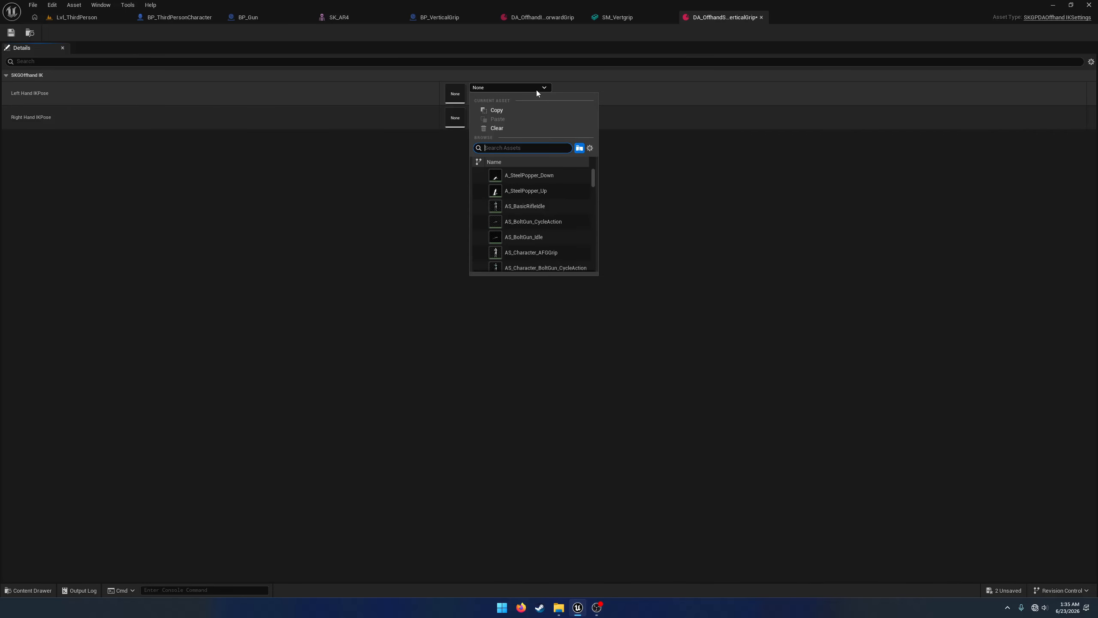
{"action": "type", "text": "vertical"}
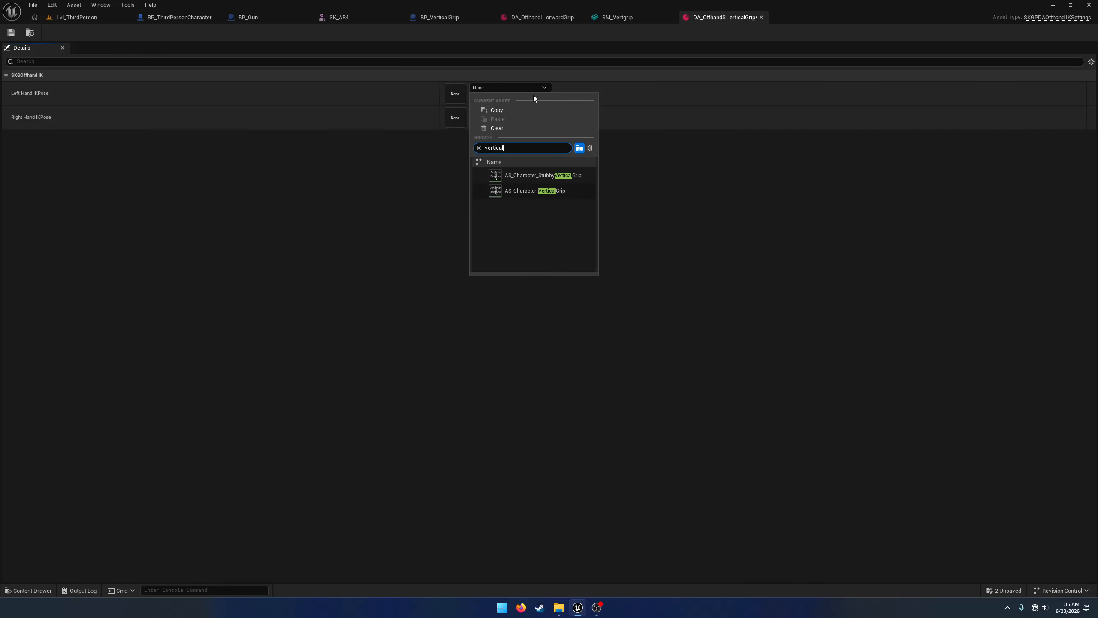
{"action": "left_click", "coordinate": [572, 191]}
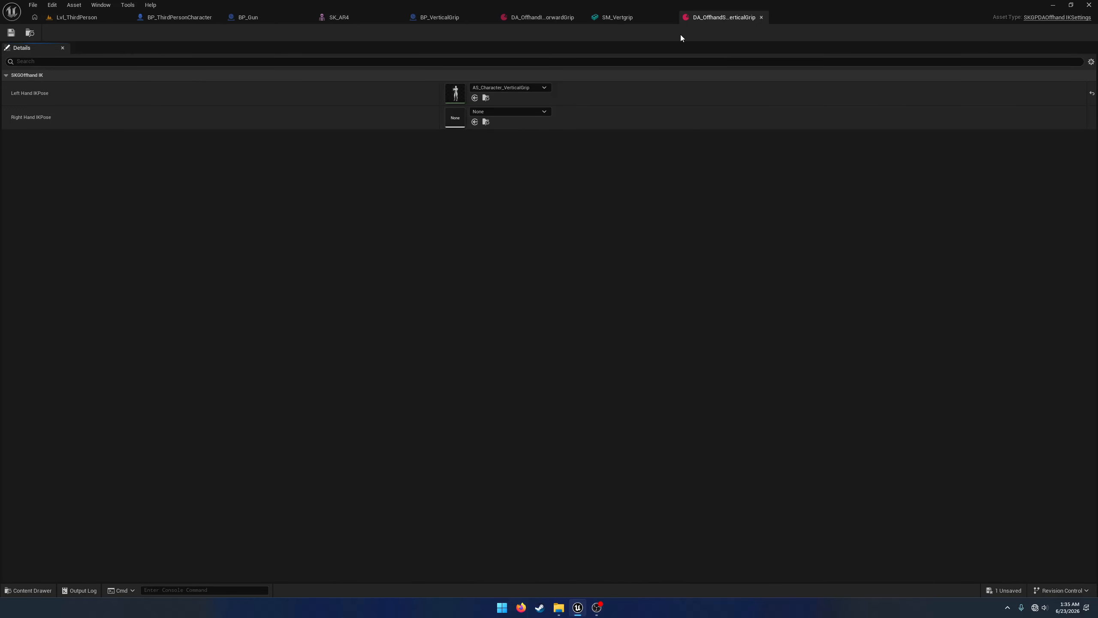
Assign DA_OffhandSettings_VerticalGrip as the settings data asset of BP_VerticalGrip's SKGOffhandIK component, then compile and save.
{"action": "left_click", "coordinate": [451, 19]}
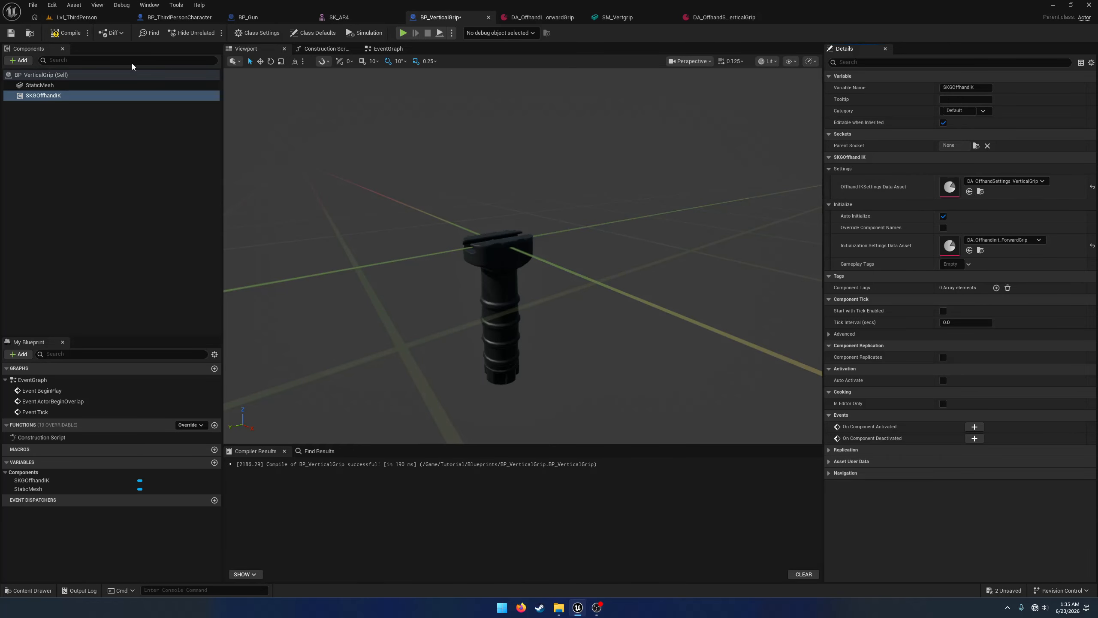
{"action": "left_click", "coordinate": [66, 33]}
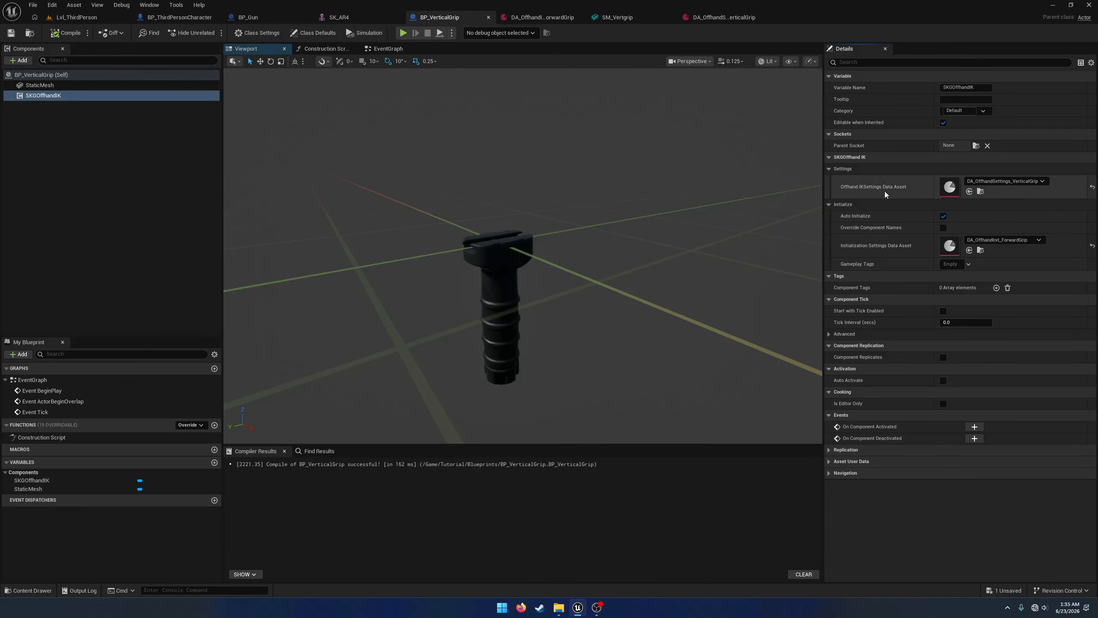
Open the AS_Character_VerticalGrip animation, examine the left hand's pose under the rifle, and close the editors no longer needed.
{"action": "left_click", "coordinate": [700, 18]}
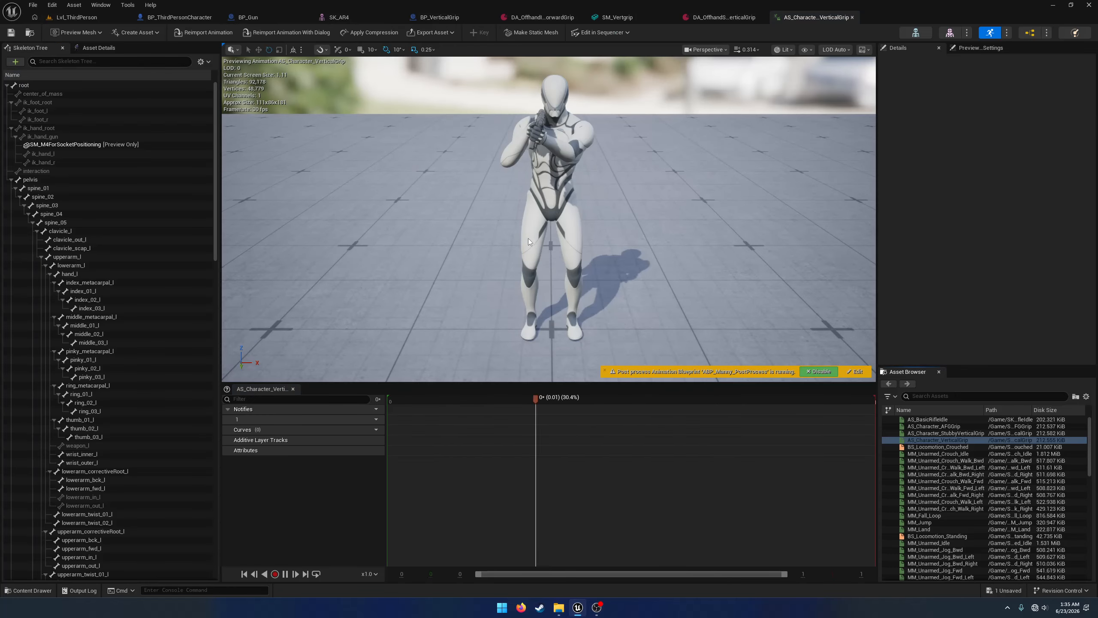
{"action": "right_click_drag", "start_coordinate": [528, 239], "coordinate": [441, 240]}
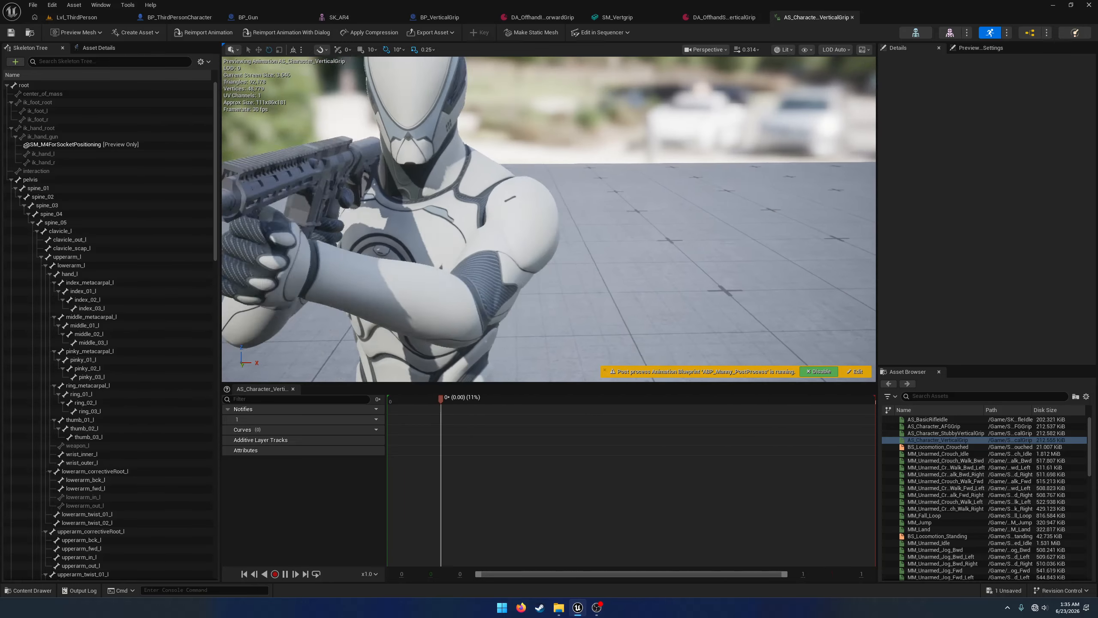
{"action": "right_click_drag", "start_coordinate": [519, 268], "coordinate": [436, 275]}
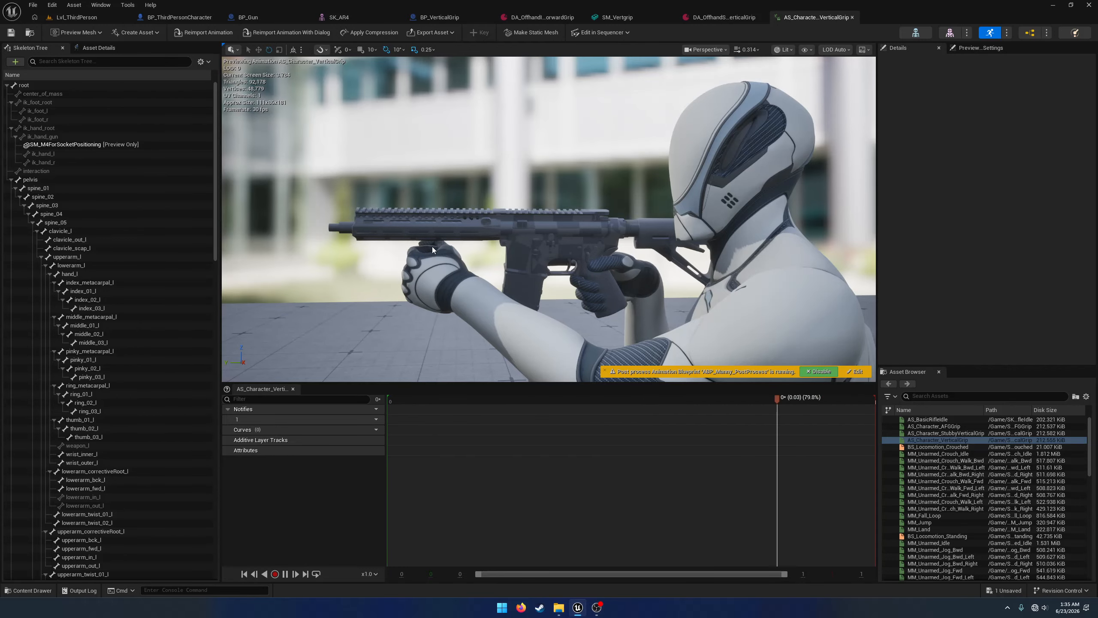
{"action": "key", "text": "ctrl+w"}
{"action": "key", "text": "ctrl+w"}
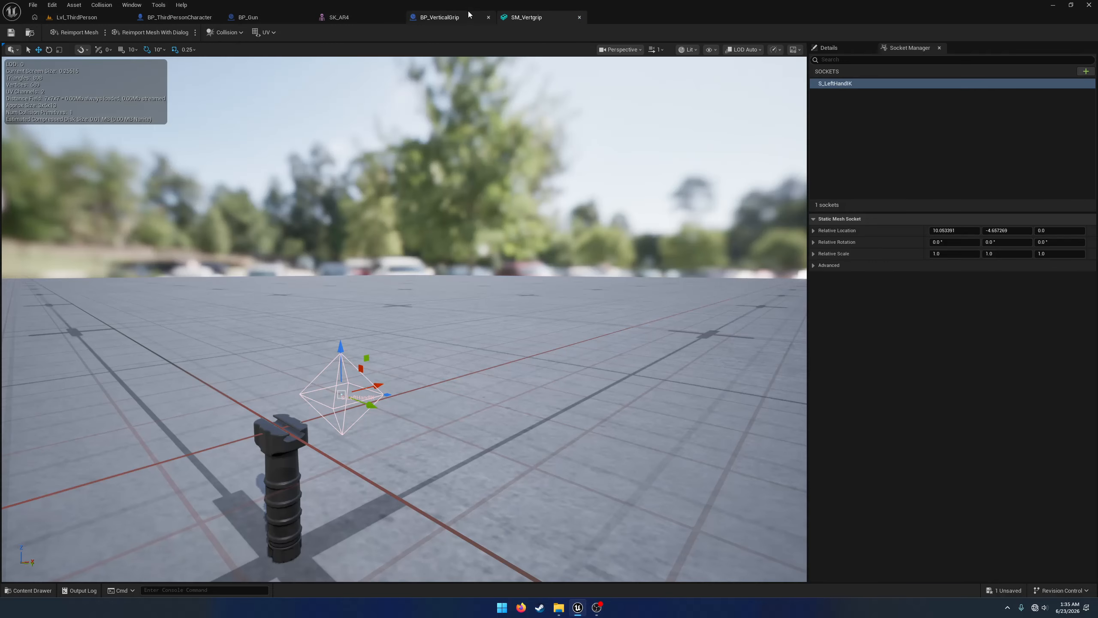
{"action": "left_click", "coordinate": [397, 18]}
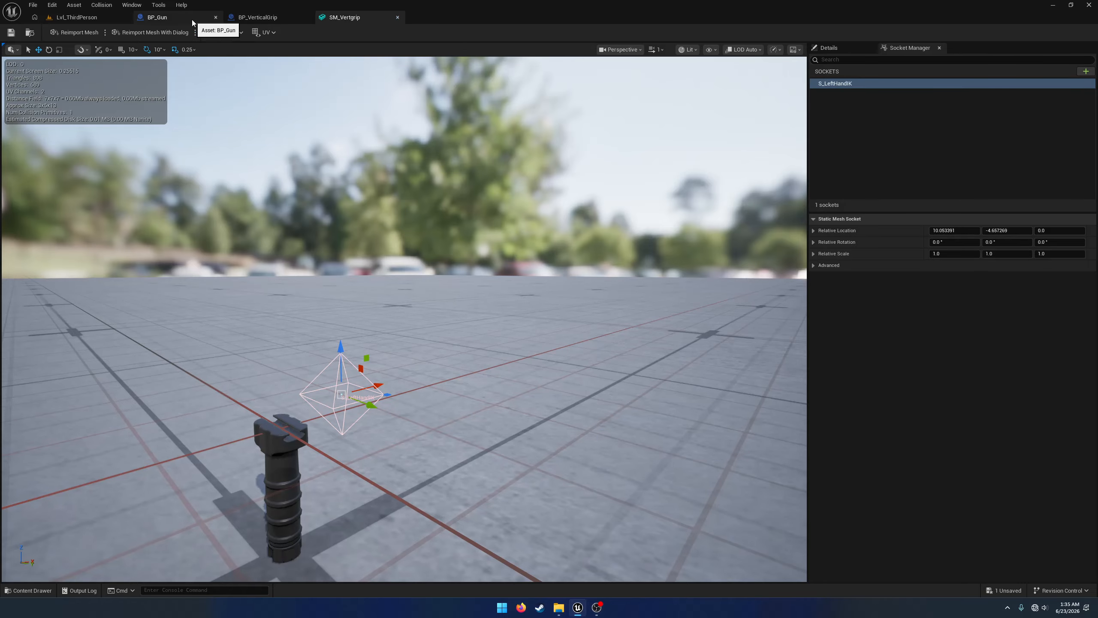
Set the Default Attachment of BP_Gun's SKGAttachment_ForwardGrip component to BP_VerticalGrip, then compile and save.
{"action": "left_click", "coordinate": [177, 18]}
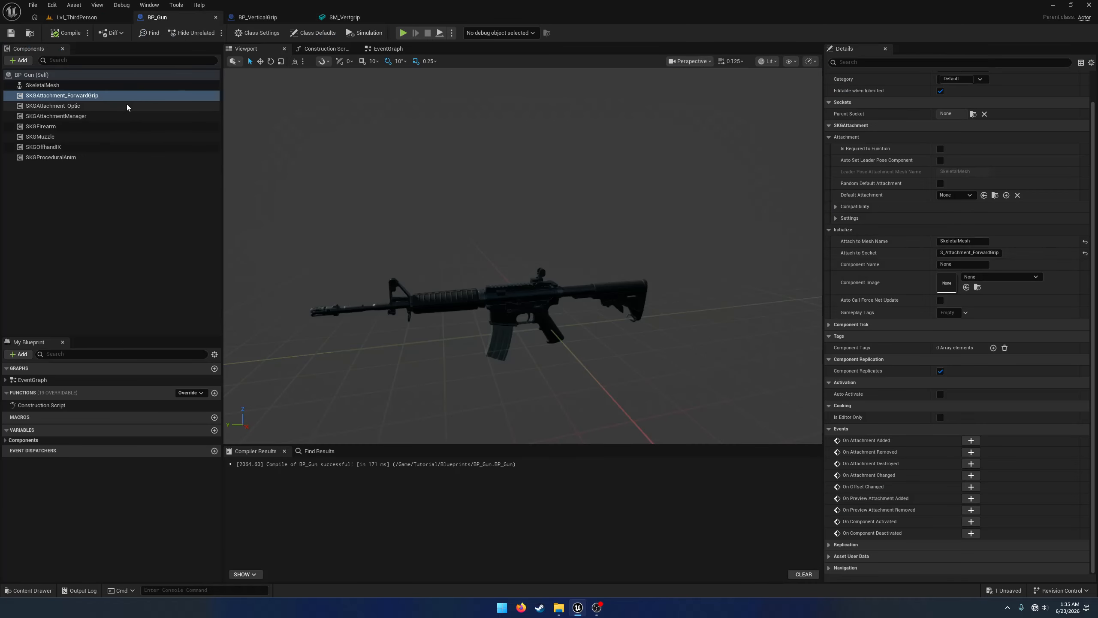
{"action": "left_click", "coordinate": [956, 195]}
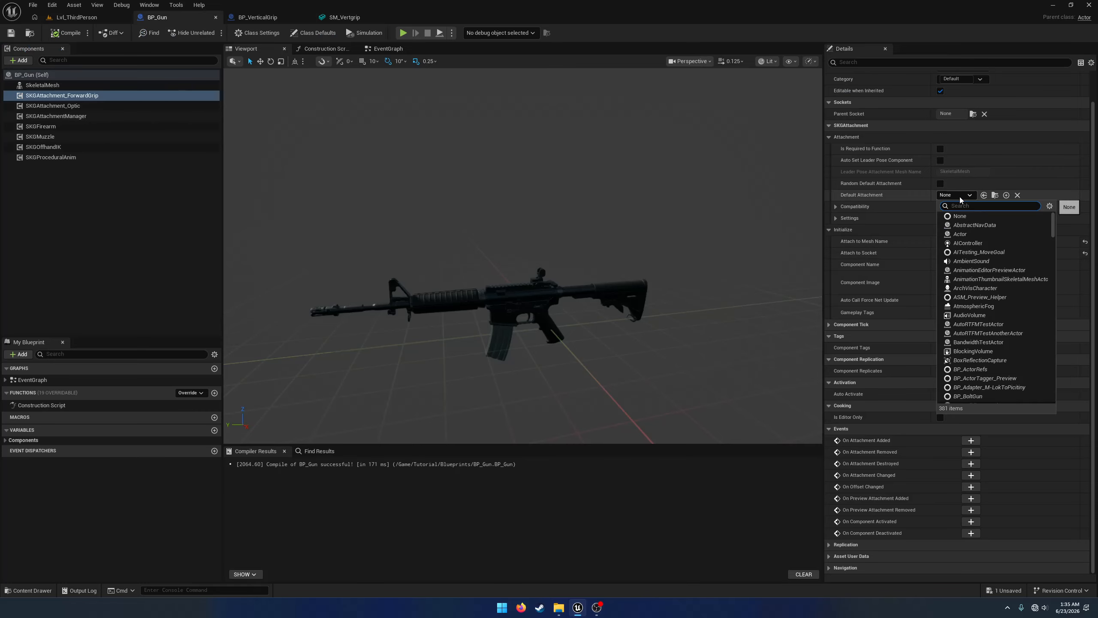
{"action": "type", "text": "vert"}
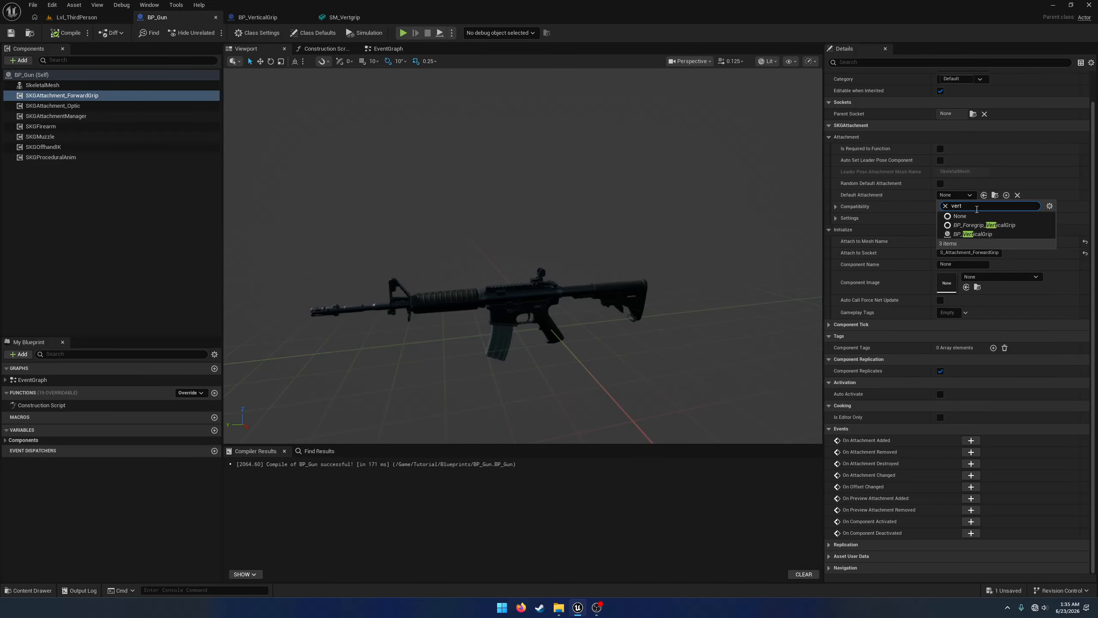
{"action": "left_click", "coordinate": [990, 236]}
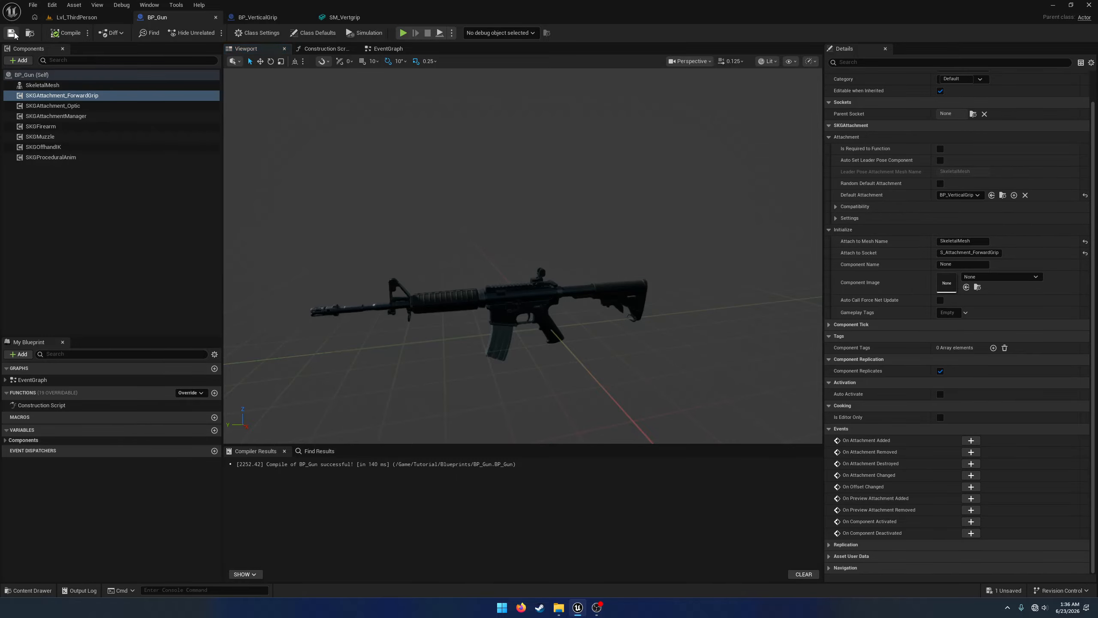
Run Lvl_ThirdPerson in the editor and eject from the player while the game keeps running.
{"action": "left_click", "coordinate": [92, 18]}
{"action": "left_click", "coordinate": [215, 33]}
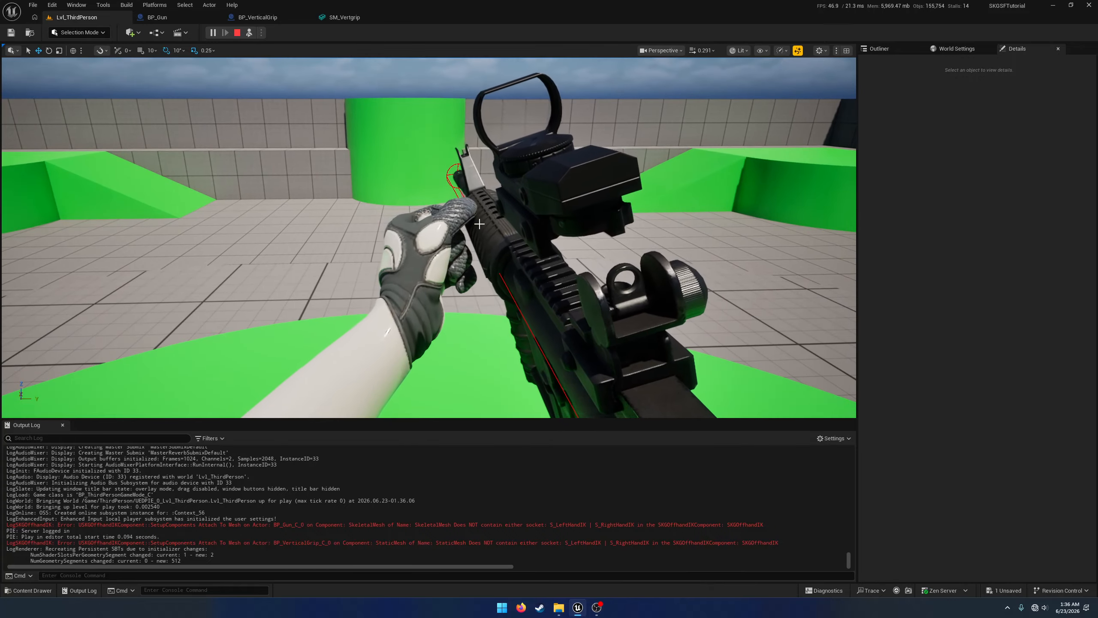
{"action": "key", "text": "F8"}
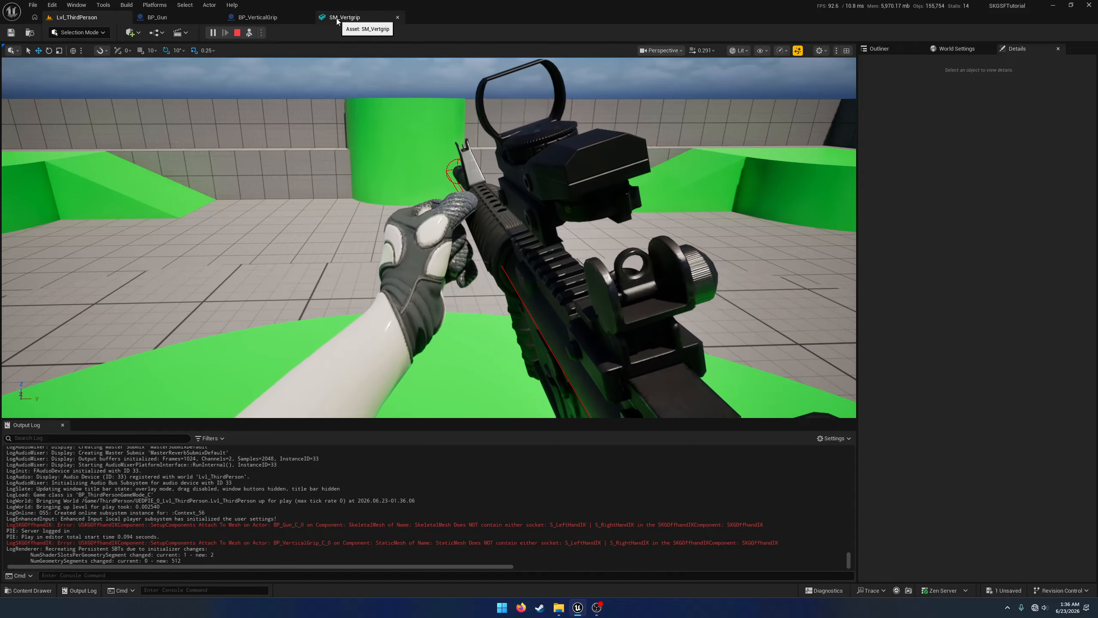
Float the SM_Vertgrip editor in its own enlarged window beside the running level viewport.
{"action": "left_click_drag", "start_coordinate": [344, 17], "coordinate": [122, 163]}
{"action": "left_click", "coordinate": [94, 20]}
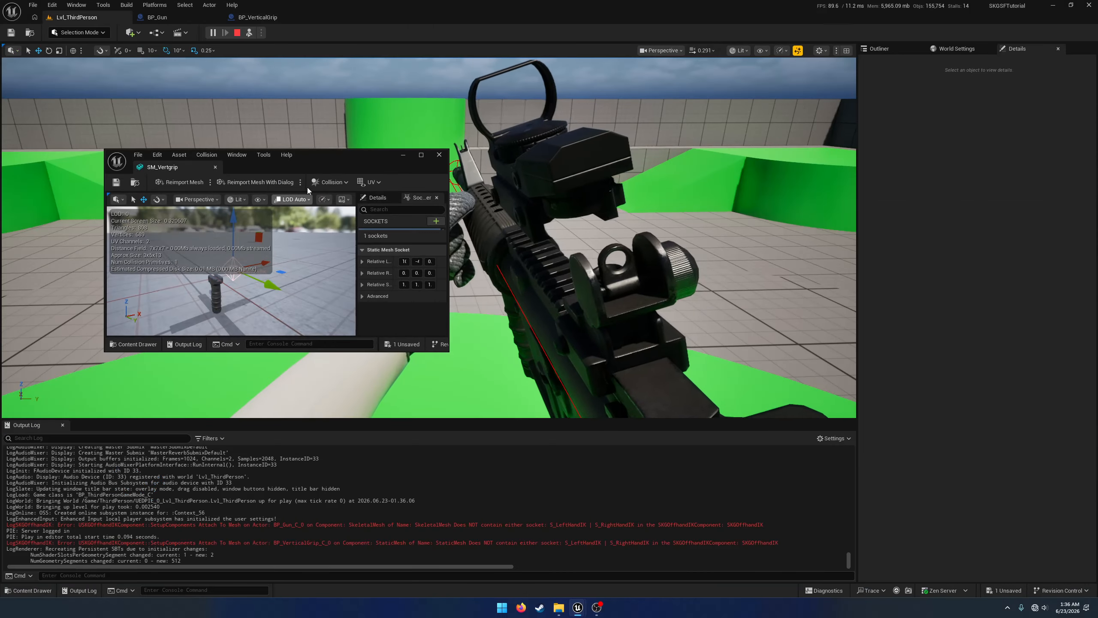
{"action": "left_click_drag", "start_coordinate": [331, 164], "coordinate": [967, 406]}
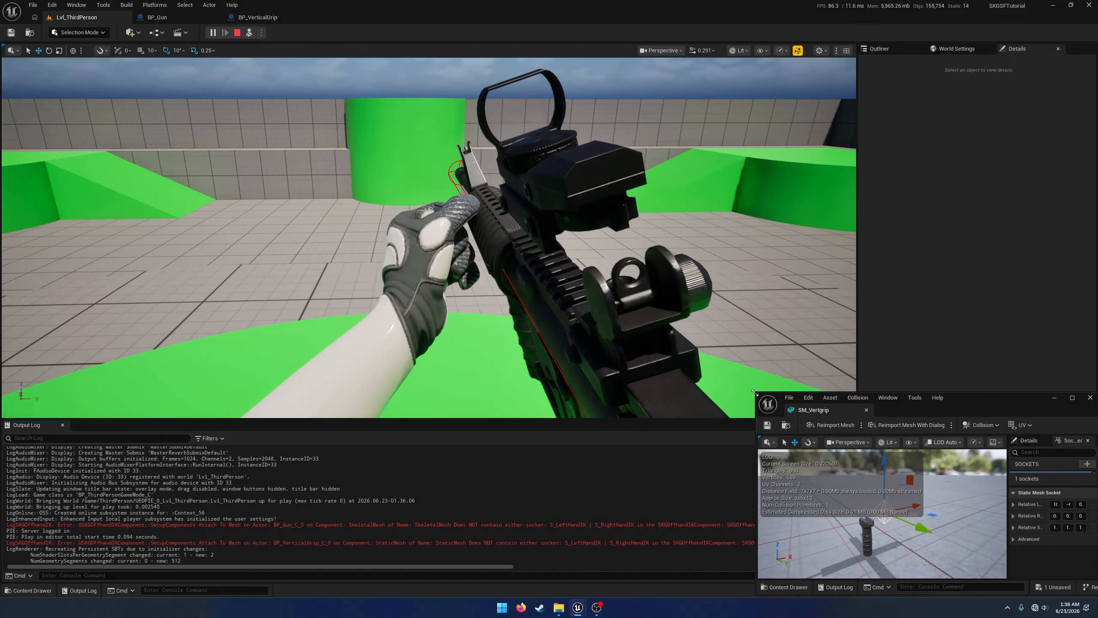
{"action": "left_click_drag", "start_coordinate": [756, 393], "coordinate": [699, 224]}
Move the S_LeftHandIK socket down and inward to about X 3.9 so the left hand wraps the grip, then save and close the mesh.
{"action": "left_click_drag", "start_coordinate": [848, 386], "coordinate": [848, 411]}
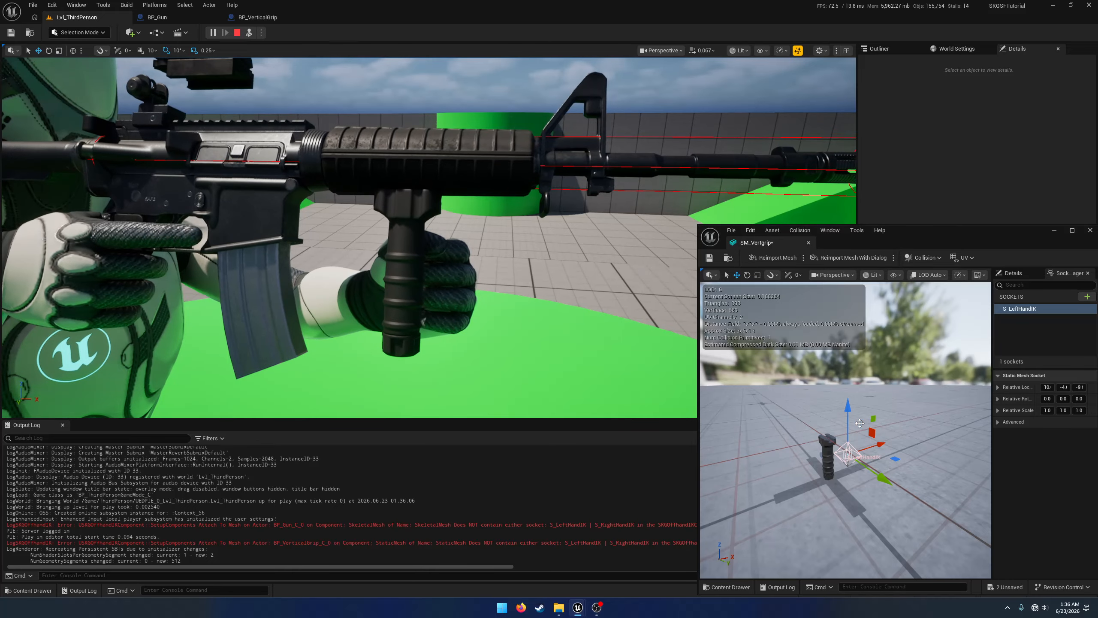
{"action": "left_click_drag", "start_coordinate": [878, 452], "coordinate": [860, 485]}
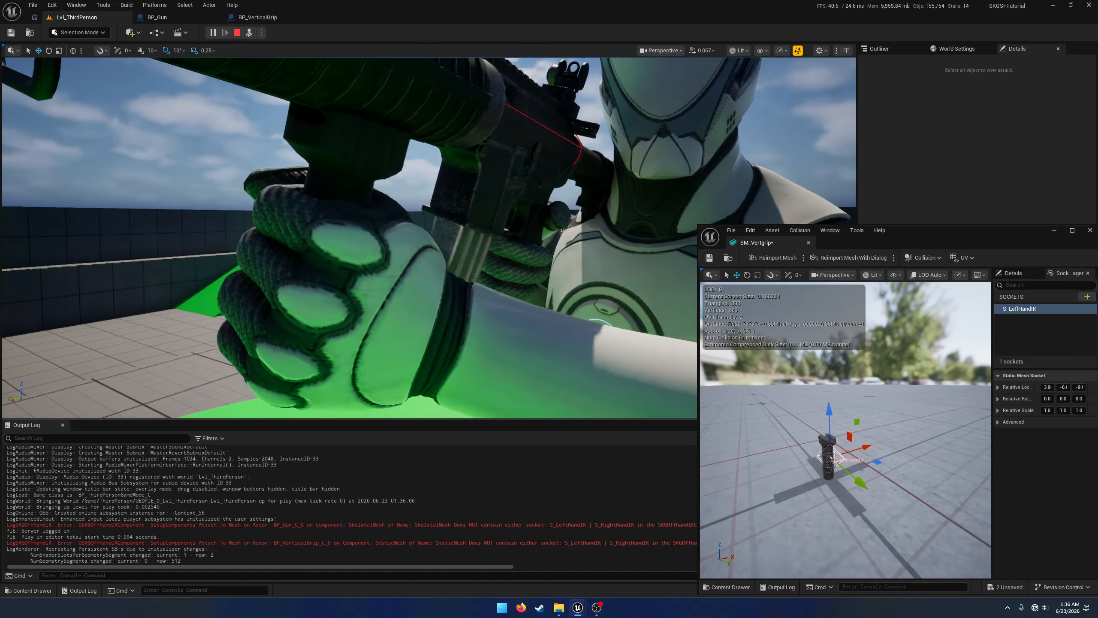
{"action": "left_click_drag", "start_coordinate": [828, 409], "coordinate": [829, 404]}
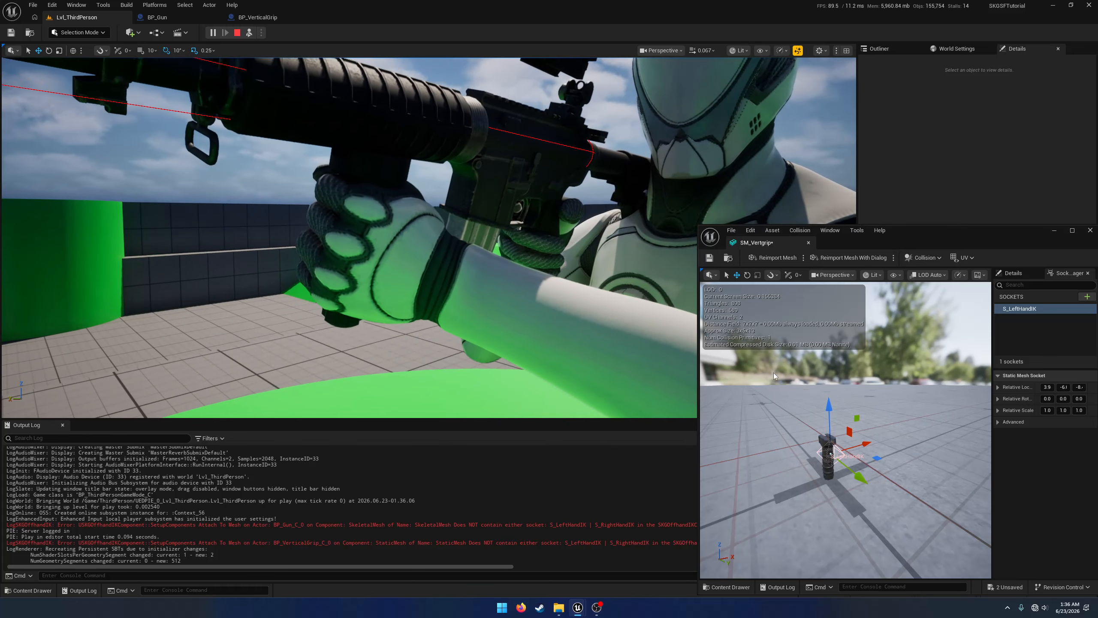
{"action": "left_click", "coordinate": [709, 257]}
{"action": "left_click", "coordinate": [808, 242]}
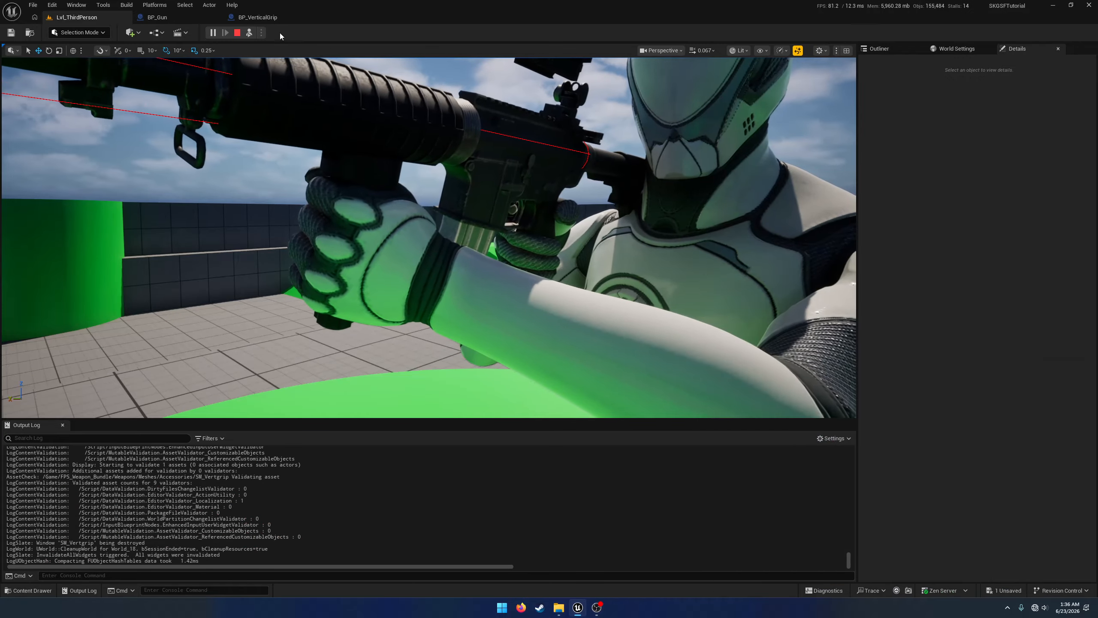
Restart play in Lvl_ThirdPerson to check the rifle with the adjusted hand socket, then stop the session.
{"action": "left_click", "coordinate": [234, 33]}
{"action": "key", "text": "alt+p"}
{"action": "left_click", "coordinate": [509, 232]}
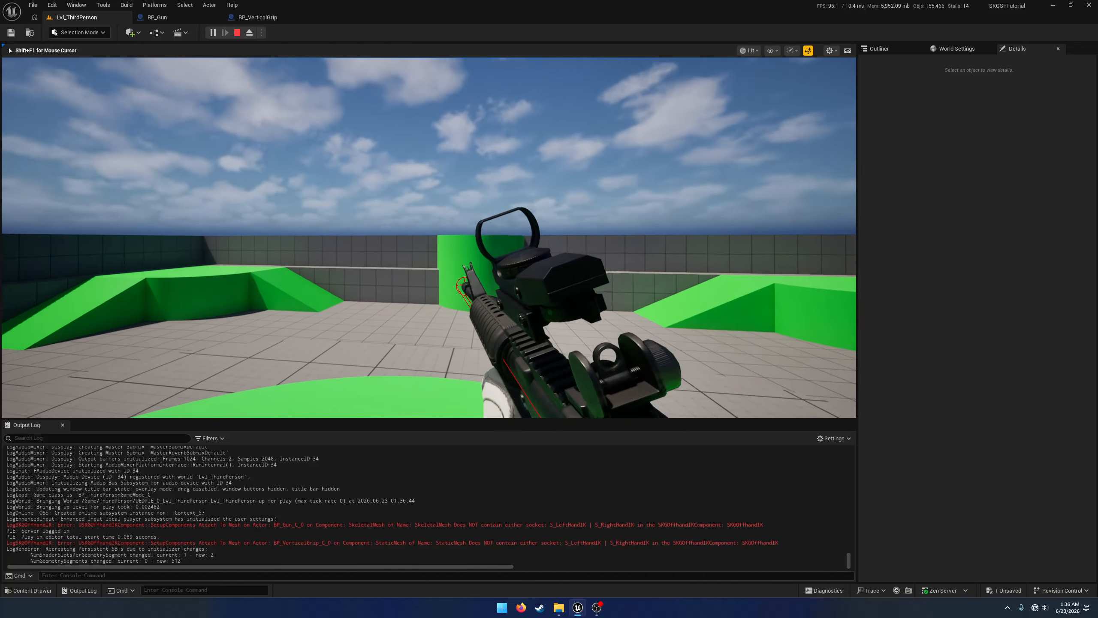
{"action": "key", "text": "F8"}
{"action": "left_click", "coordinate": [237, 33]}
Enable Replicates in the BP_VerticalGrip class defaults, then compile and save the blueprint.
{"action": "left_click", "coordinate": [262, 32]}
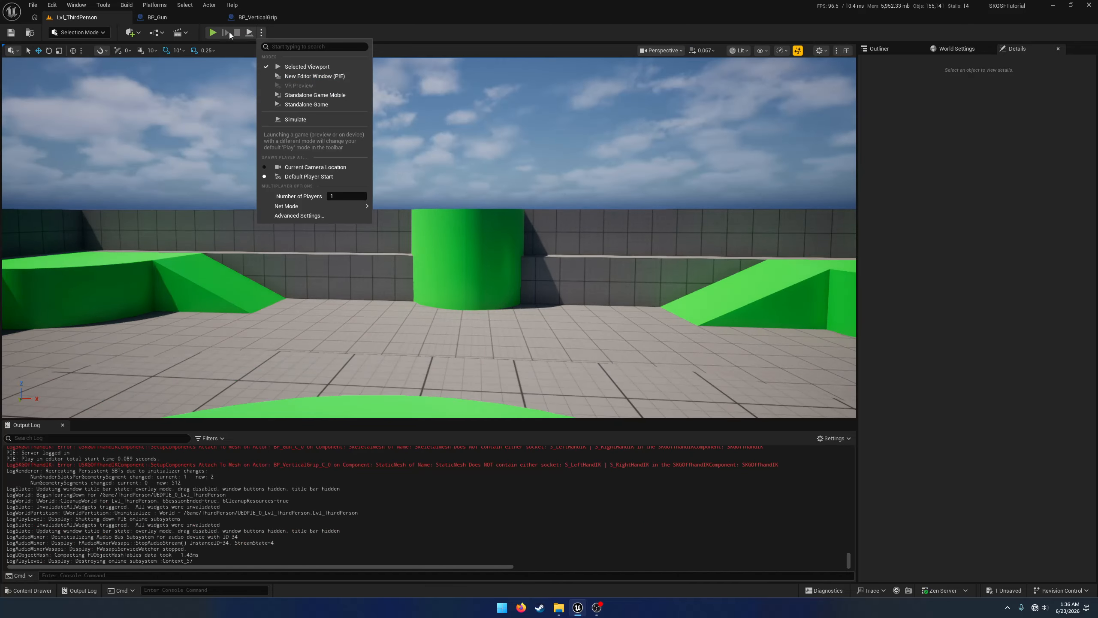
{"action": "left_click", "coordinate": [253, 18]}
{"action": "left_click", "coordinate": [135, 75]}
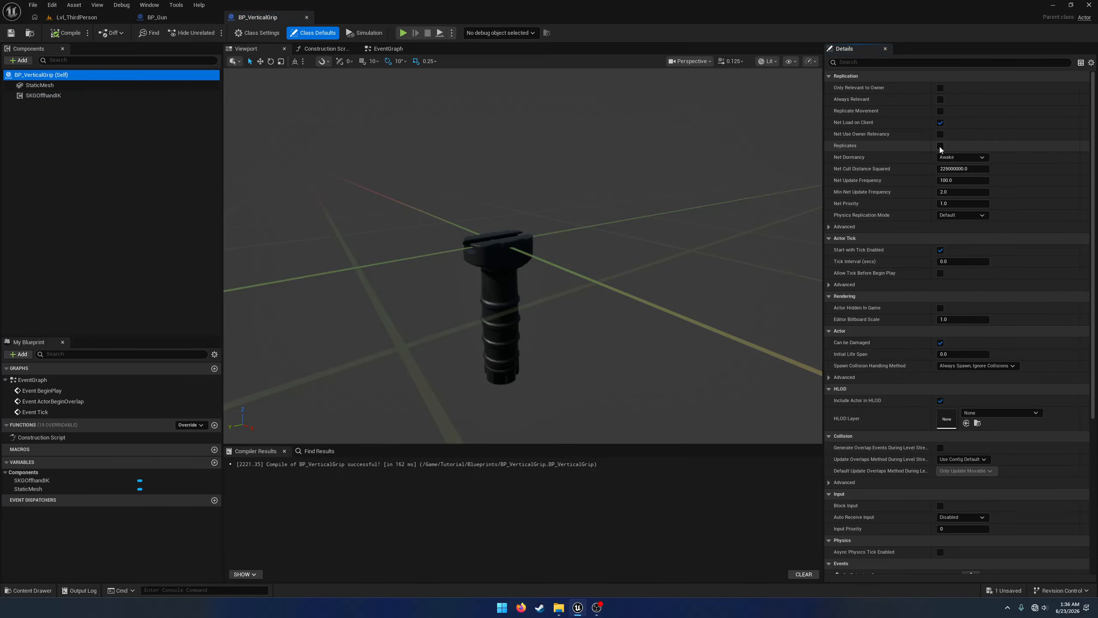
{"action": "left_click", "coordinate": [64, 33]}
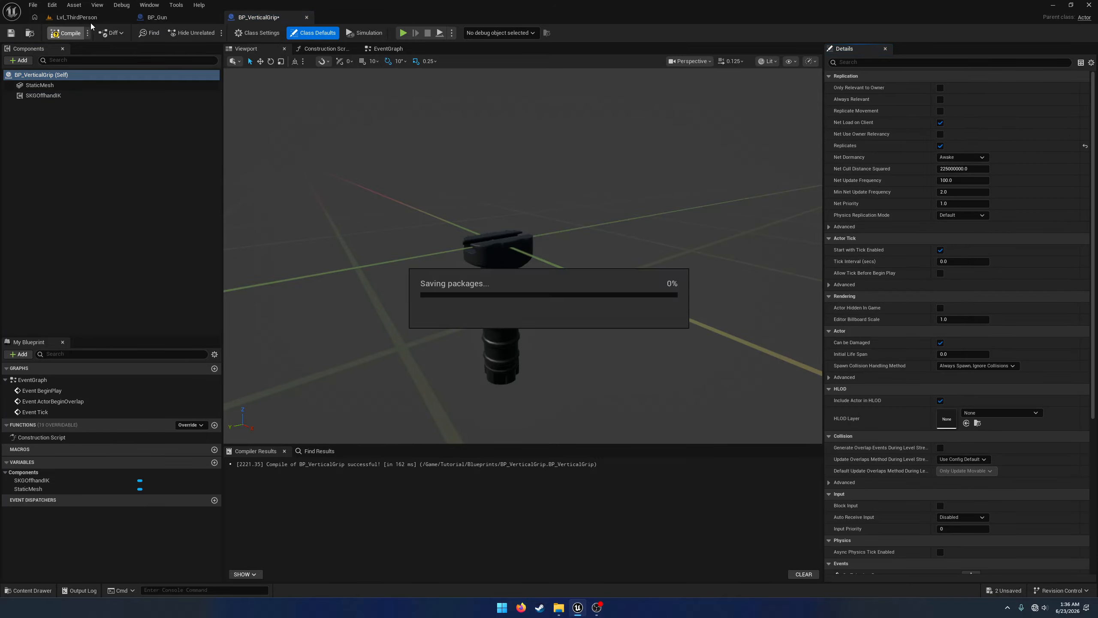
Configure Lvl_ThirdPerson to play with 2 players as clients in a new editor window, and launch the session.
{"action": "left_click", "coordinate": [76, 17]}
{"action": "left_click", "coordinate": [261, 33]}
{"action": "mouse_move", "coordinate": [365, 205]}
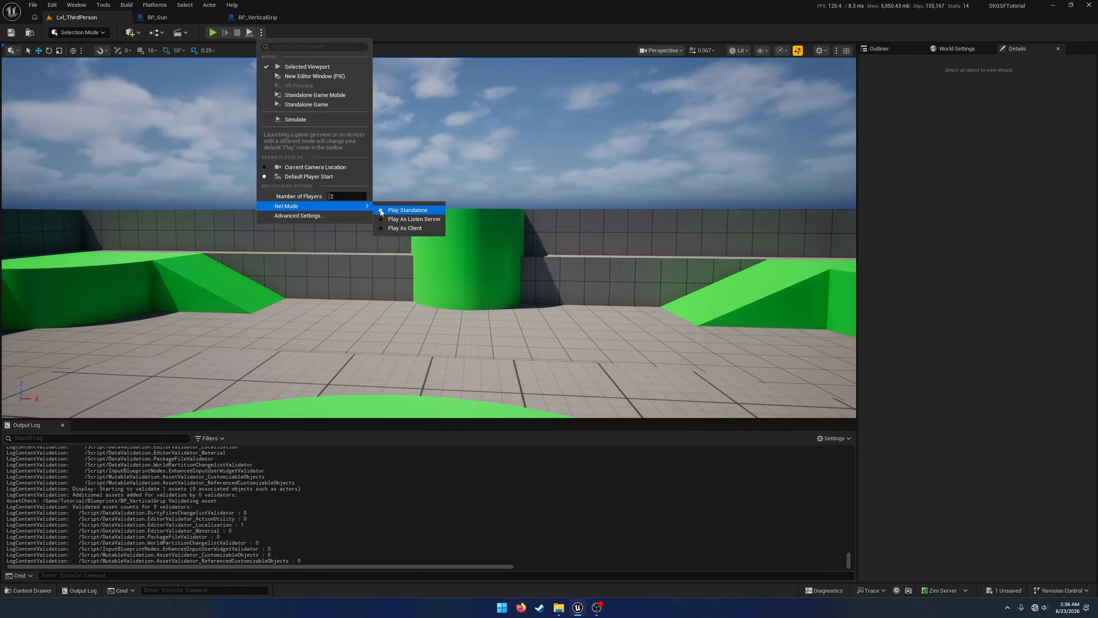
{"action": "left_click", "coordinate": [397, 226]}
{"action": "left_click", "coordinate": [261, 33]}
{"action": "left_click", "coordinate": [302, 78]}
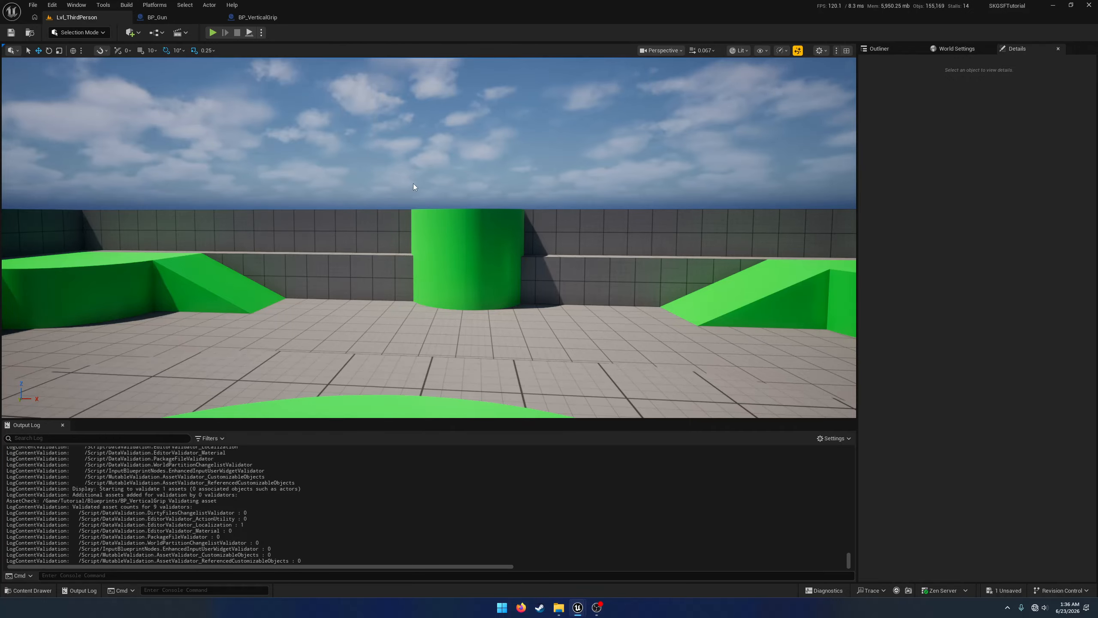
Move one client's character to check the replicated rifle and foregrip on both clients, then end the session.
{"action": "key", "text": "a"}
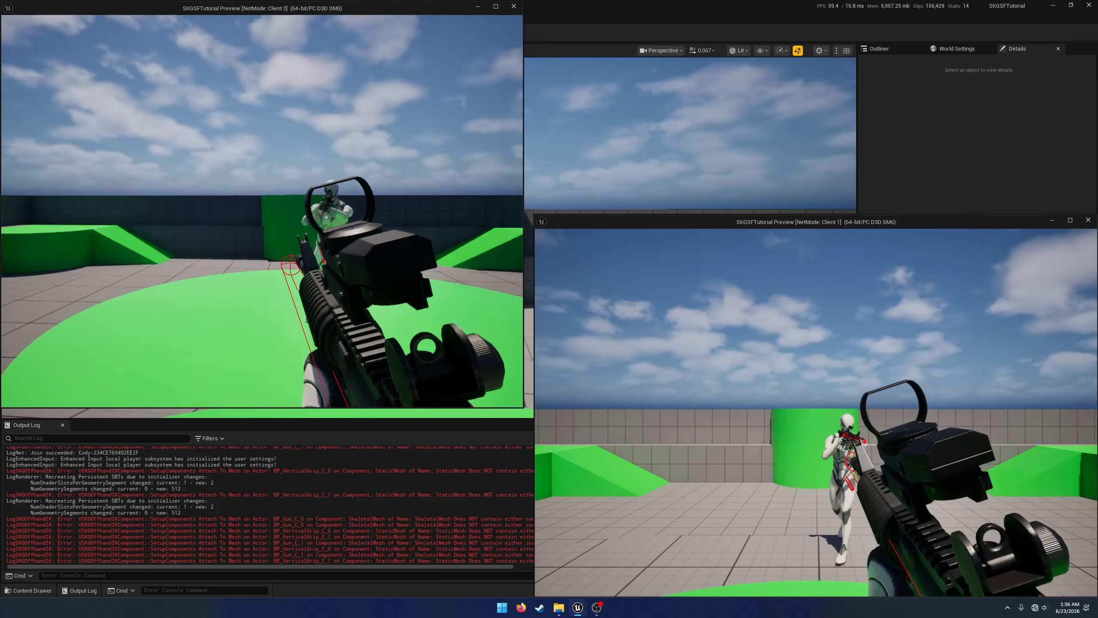
{"action": "key", "text": "shift+F1"}
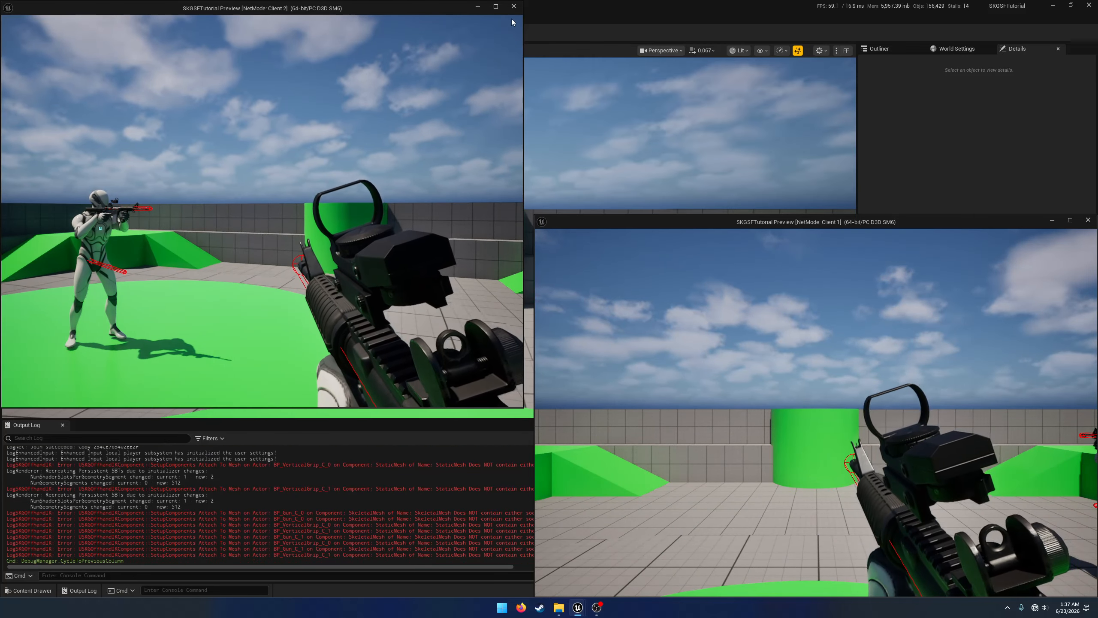
{"action": "left_click", "coordinate": [514, 6]}
Set the collision preset of the StaticMesh component in BP_VerticalGrip to NoCollision and compile the blueprint.
{"action": "left_click", "coordinate": [283, 19]}
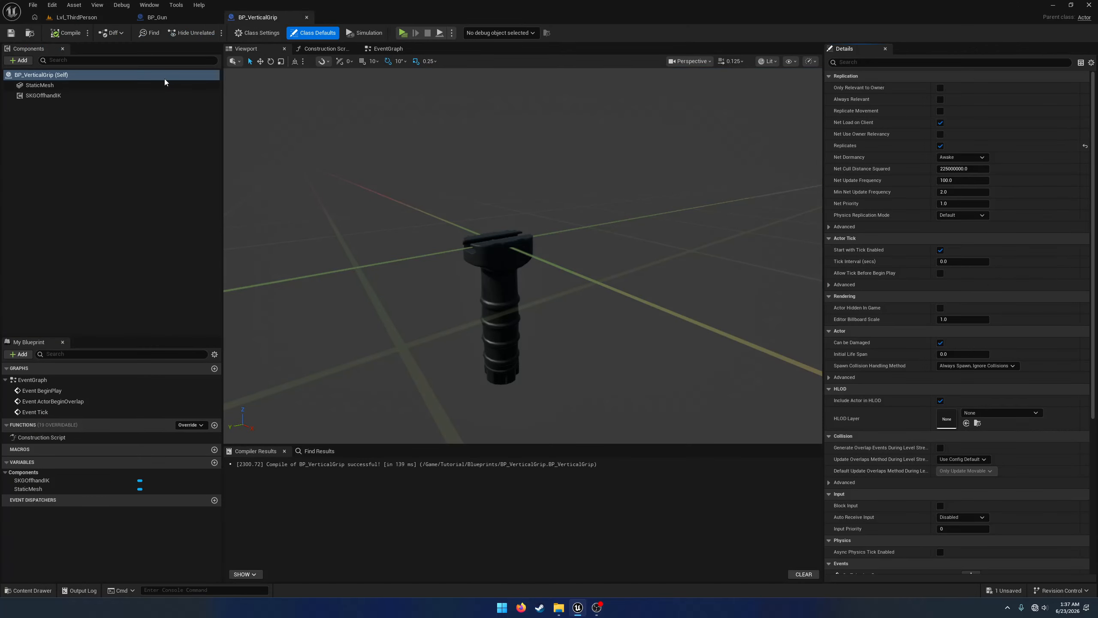
{"action": "left_click", "coordinate": [113, 86]}
{"action": "left_click_drag", "start_coordinate": [1096, 221], "coordinate": [1096, 339]}
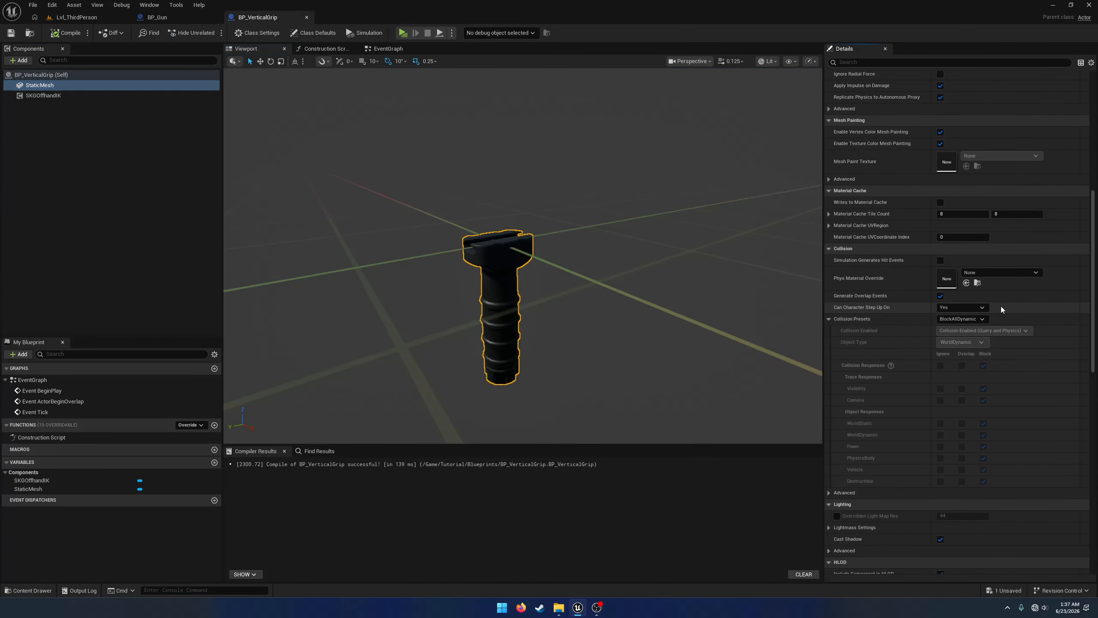
{"action": "left_click", "coordinate": [967, 319]}
{"action": "left_click", "coordinate": [959, 344]}
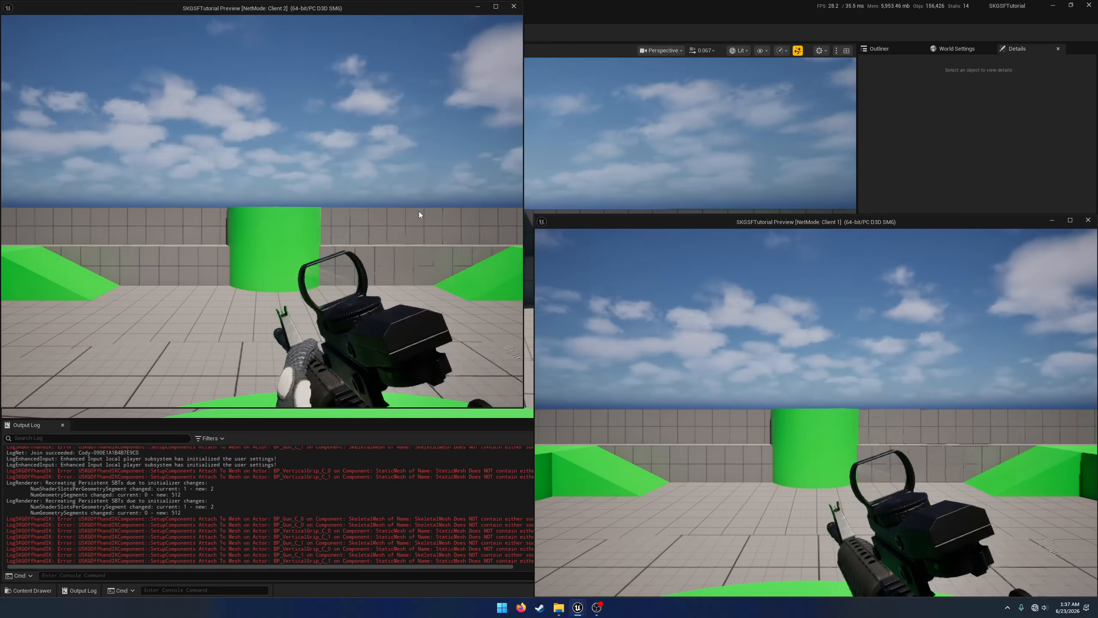
Run the two-client session again, moving and aiming to check the other player's left-hand grip, then stop it.
{"action": "left_click", "coordinate": [418, 211]}
{"action": "key", "text": "w"}
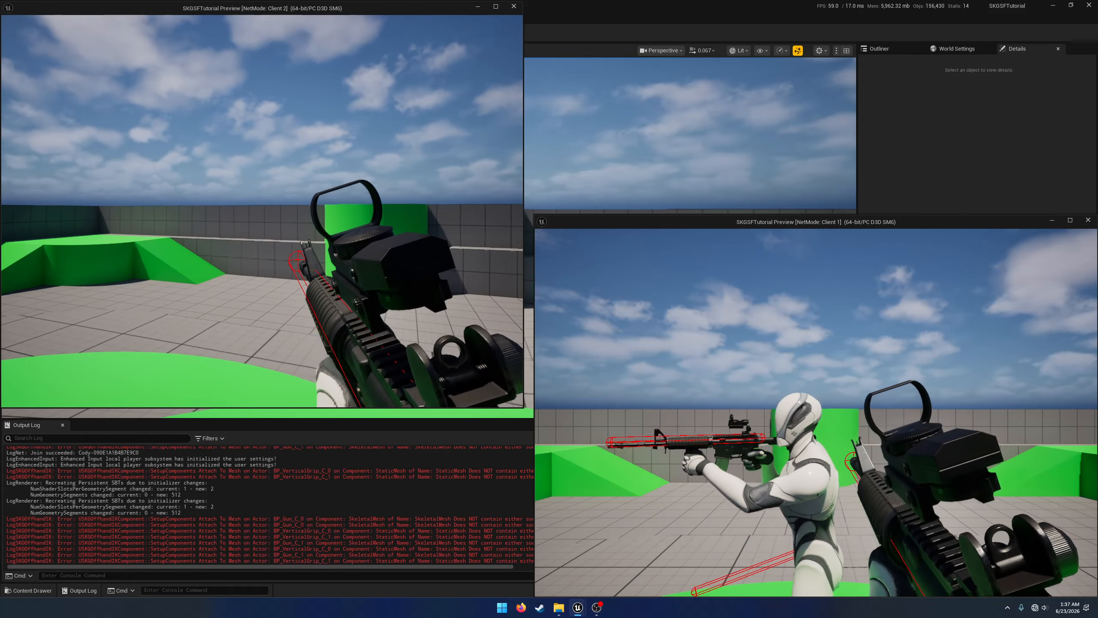
{"action": "key", "text": "w"}
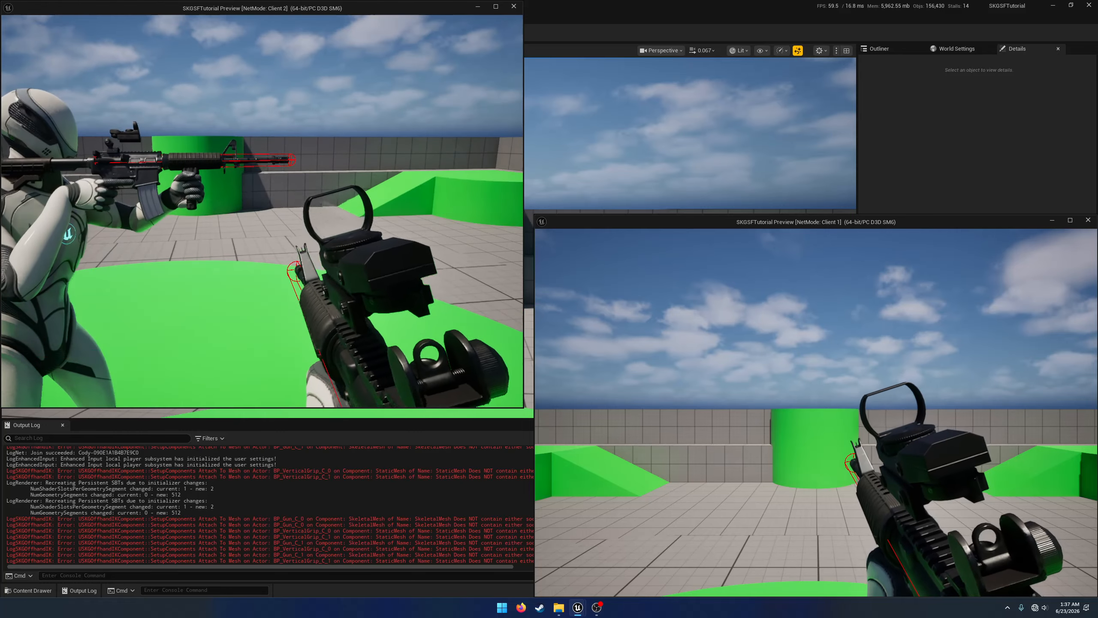
{"action": "key", "text": "w"}
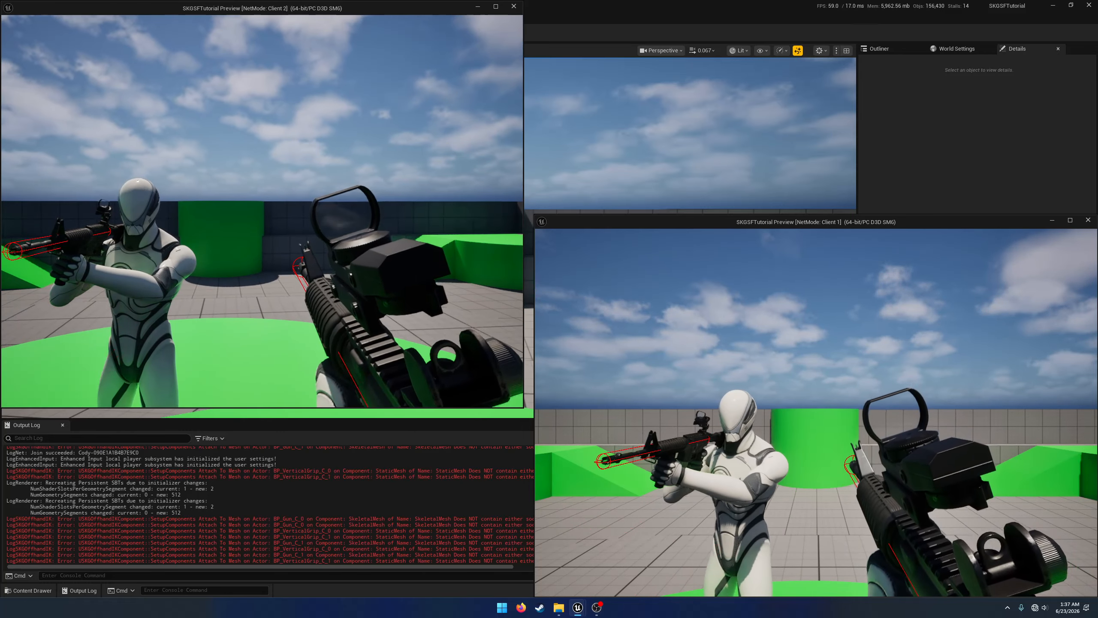
{"action": "right_click", "coordinate": [262, 211]}
{"action": "right_click", "coordinate": [262, 211]}
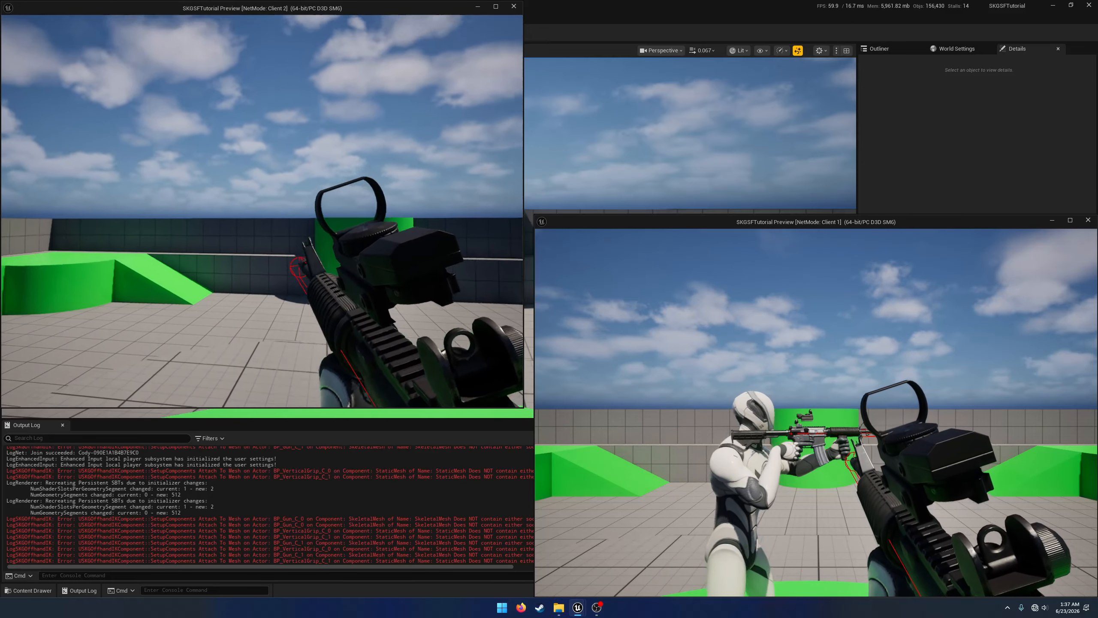
{"action": "key", "text": "shift+F1"}
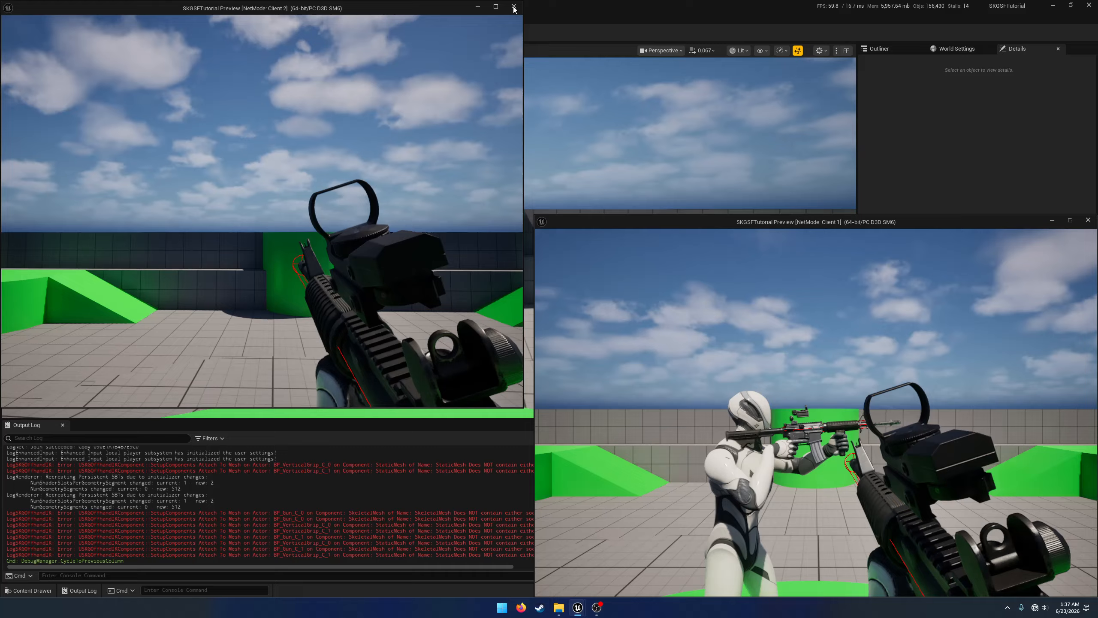
{"action": "key", "text": "Escape"}
{"action": "right_click_drag", "start_coordinate": [314, 212], "coordinate": [626, 228]}
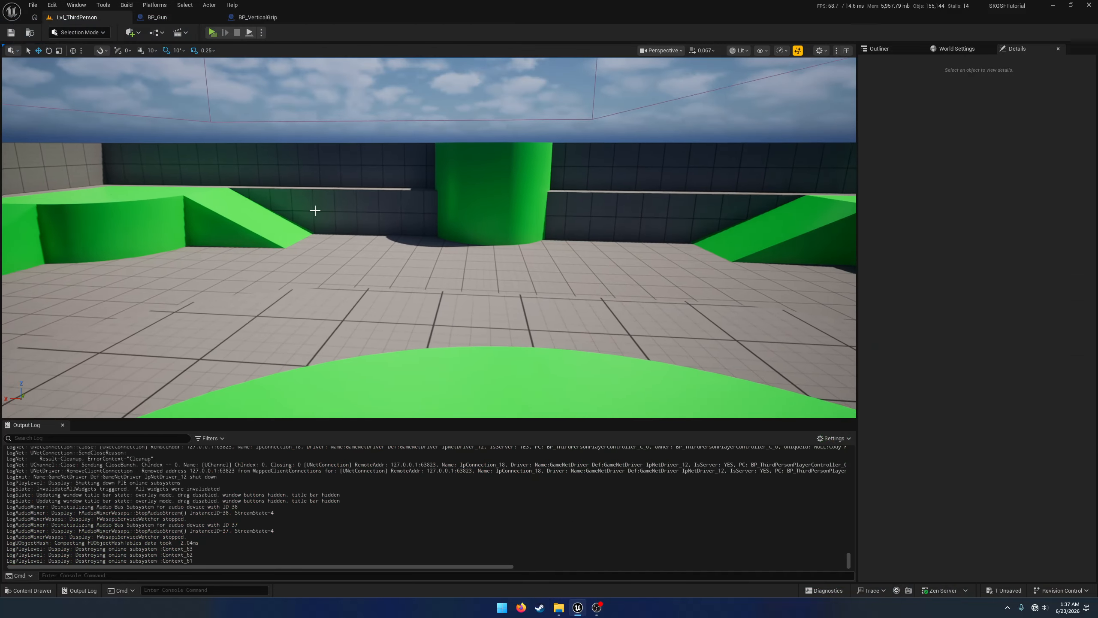
Review the StaticMesh component's settings in BP_VerticalGrip, from the collision preset up to the assigned mesh and physics options.
{"action": "left_click", "coordinate": [255, 16]}
{"action": "left_click", "coordinate": [532, 187]}
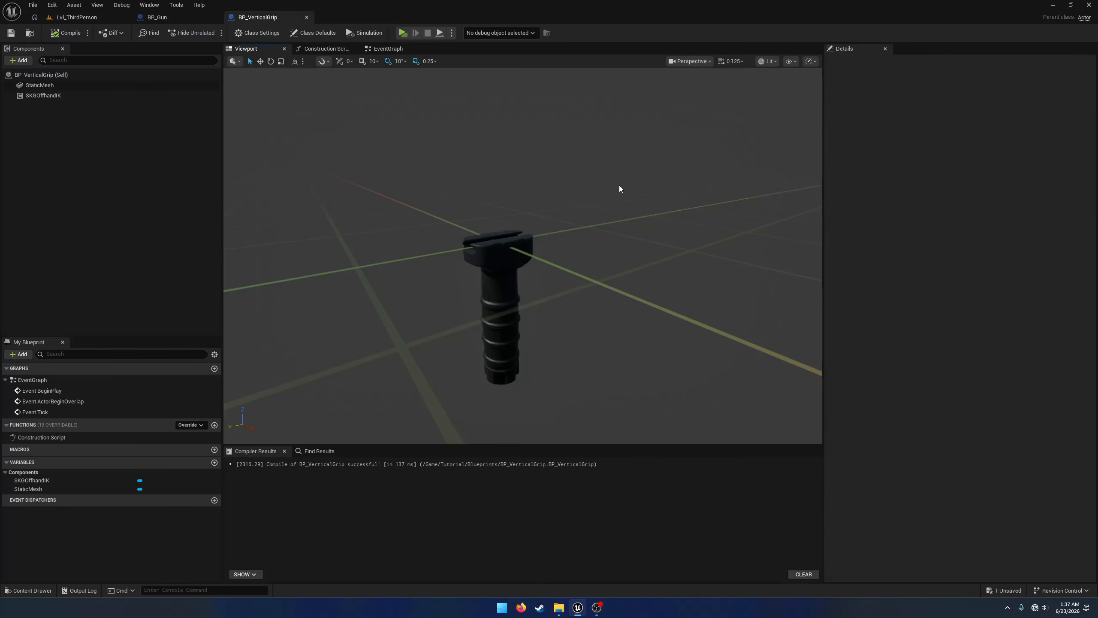
{"action": "left_click", "coordinate": [58, 86]}
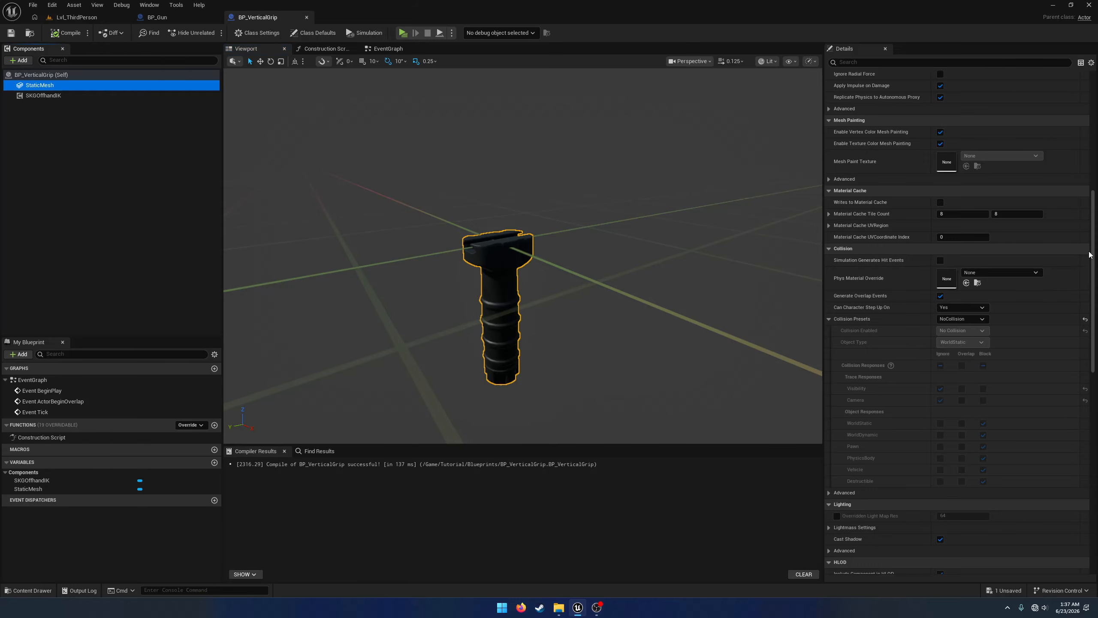
{"action": "left_click_drag", "start_coordinate": [1093, 253], "coordinate": [1093, 148]}
{"action": "right_click_drag", "start_coordinate": [899, 117], "coordinate": [899, 157]}
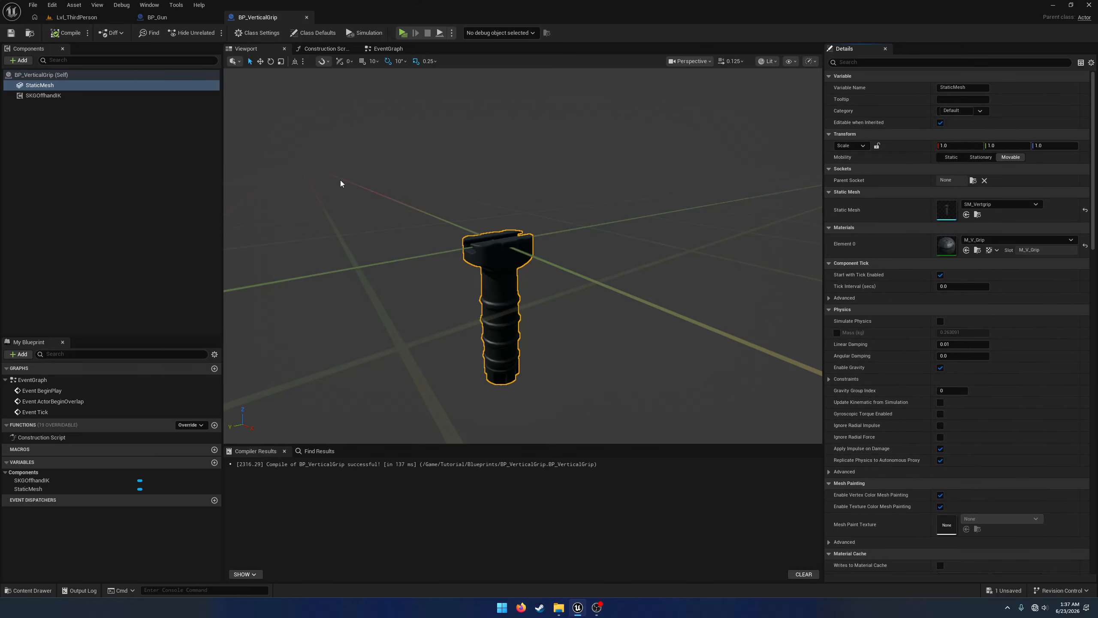
Open the SK_AR4 mesh from BP_Gun, rotate its S_Attachment_ForwardGrip socket to about -60° on the third axis, and save.
{"action": "left_click", "coordinate": [168, 19]}
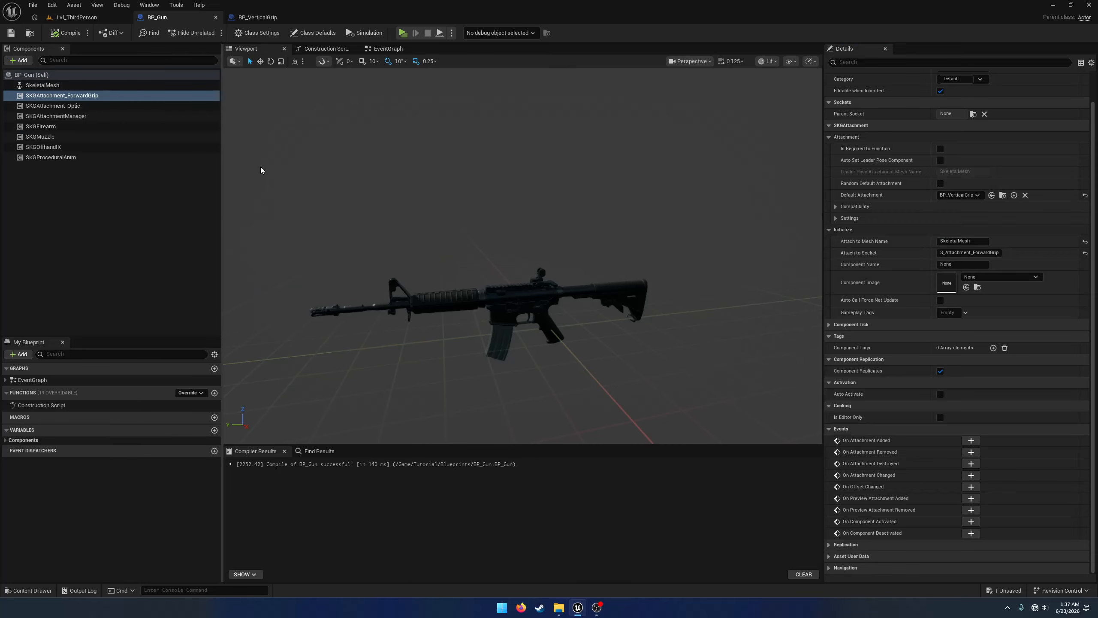
{"action": "left_click", "coordinate": [93, 85]}
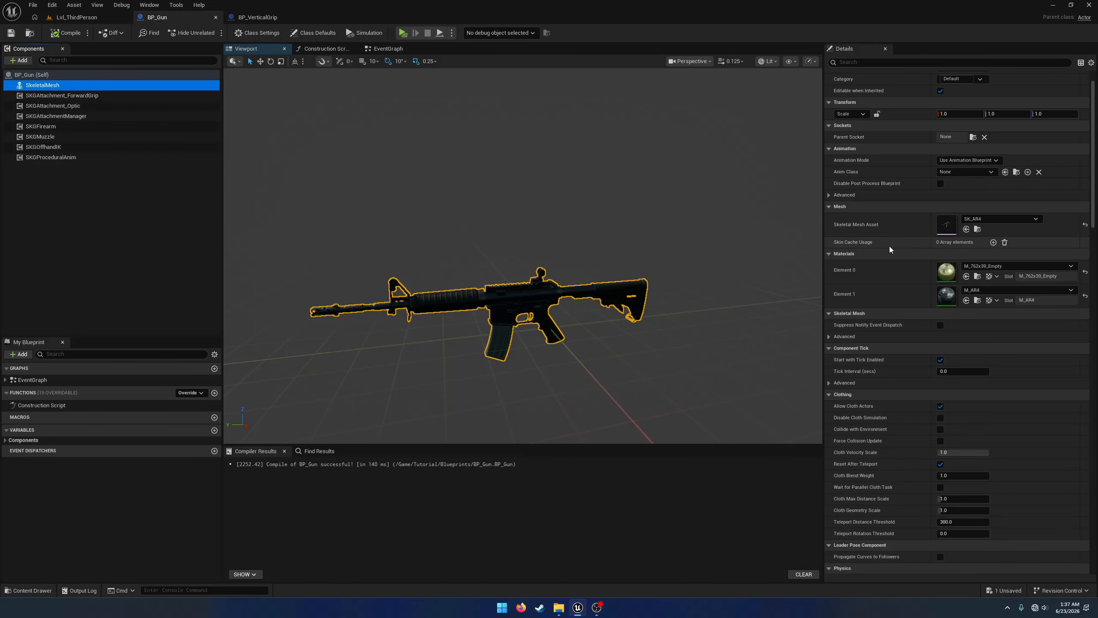
{"action": "double_click", "coordinate": [947, 224]}
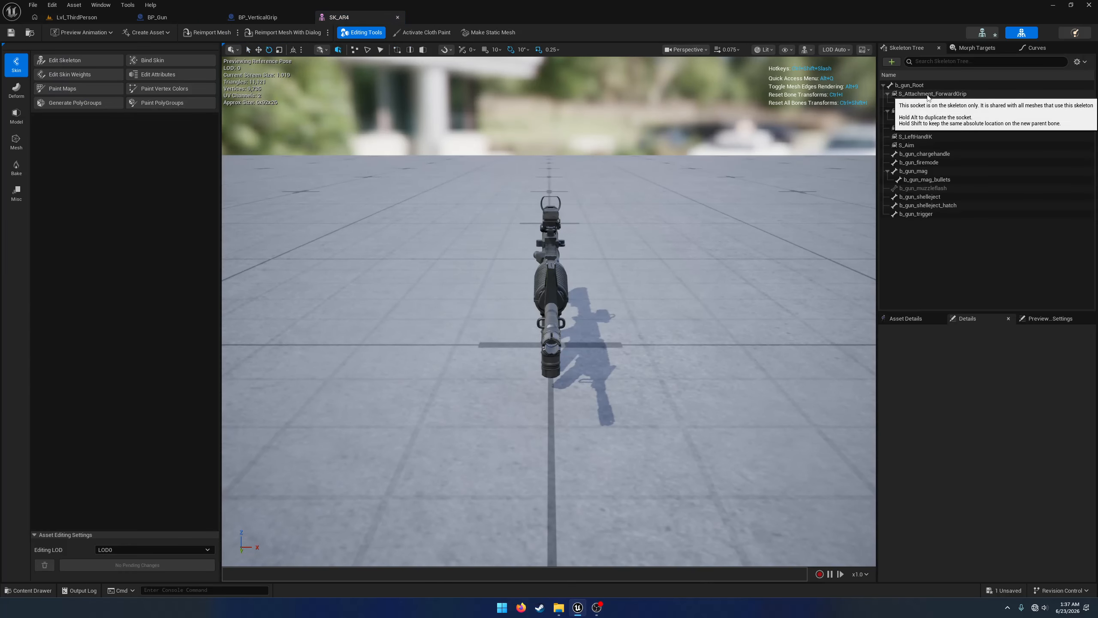
{"action": "left_click", "coordinate": [925, 94]}
{"action": "left_click_drag", "start_coordinate": [568, 264], "coordinate": [520, 255]}
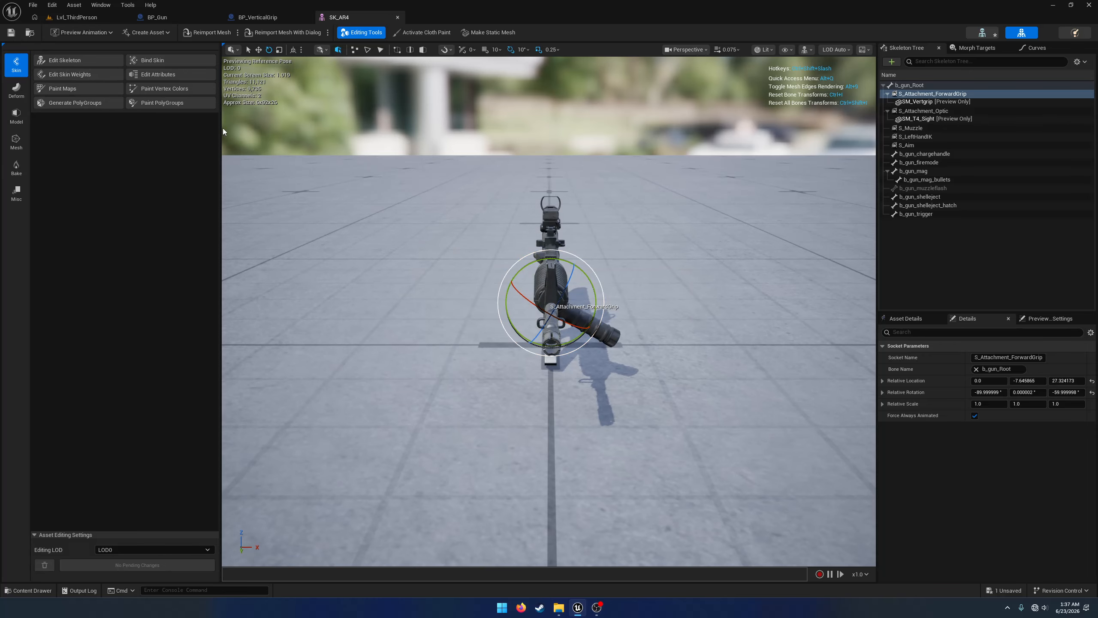
Switch the Lvl_ThirdPerson net mode to Play Standalone and start play in the selected viewport.
{"action": "left_click", "coordinate": [98, 18]}
{"action": "left_click", "coordinate": [262, 33]}
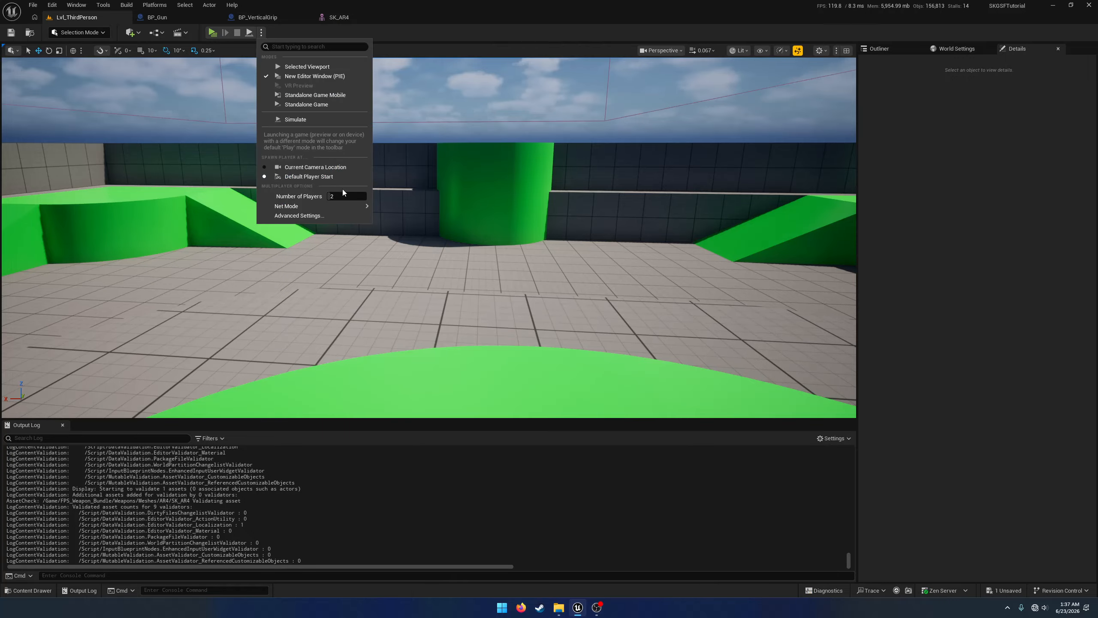
{"action": "left_click", "coordinate": [395, 211]}
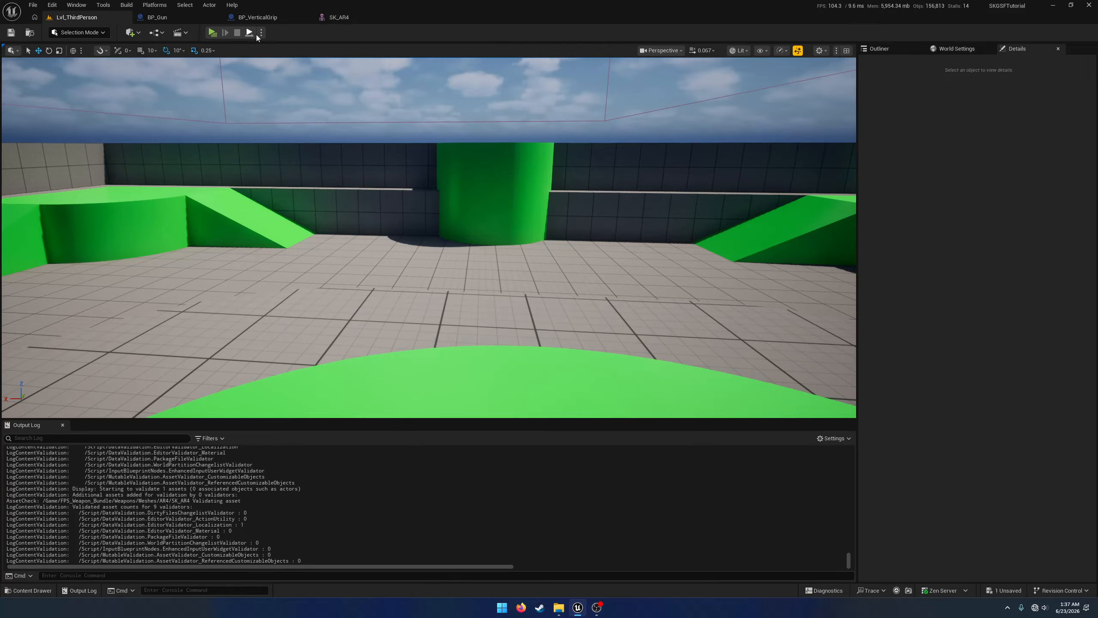
{"action": "left_click", "coordinate": [261, 33]}
{"action": "left_click", "coordinate": [303, 66]}
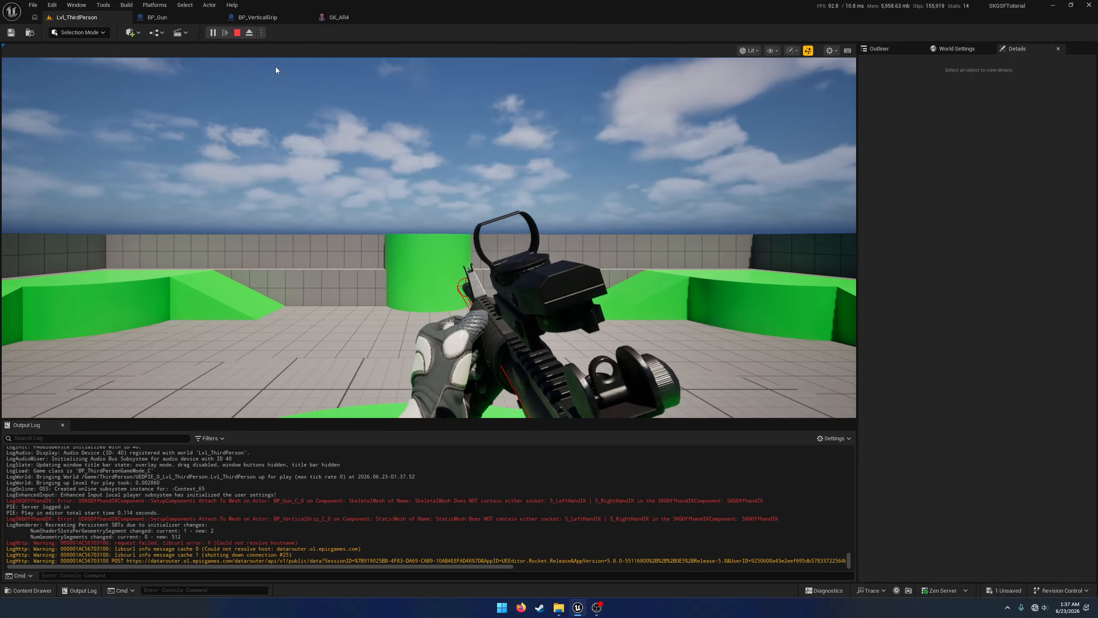
Eject from the player to inspect the left hand on the angled foregrip up close, then stop the session.
{"action": "left_click", "coordinate": [249, 33]}
{"action": "right_click_drag", "start_coordinate": [515, 185], "coordinate": [641, 186]}
{"action": "key", "text": "a"}
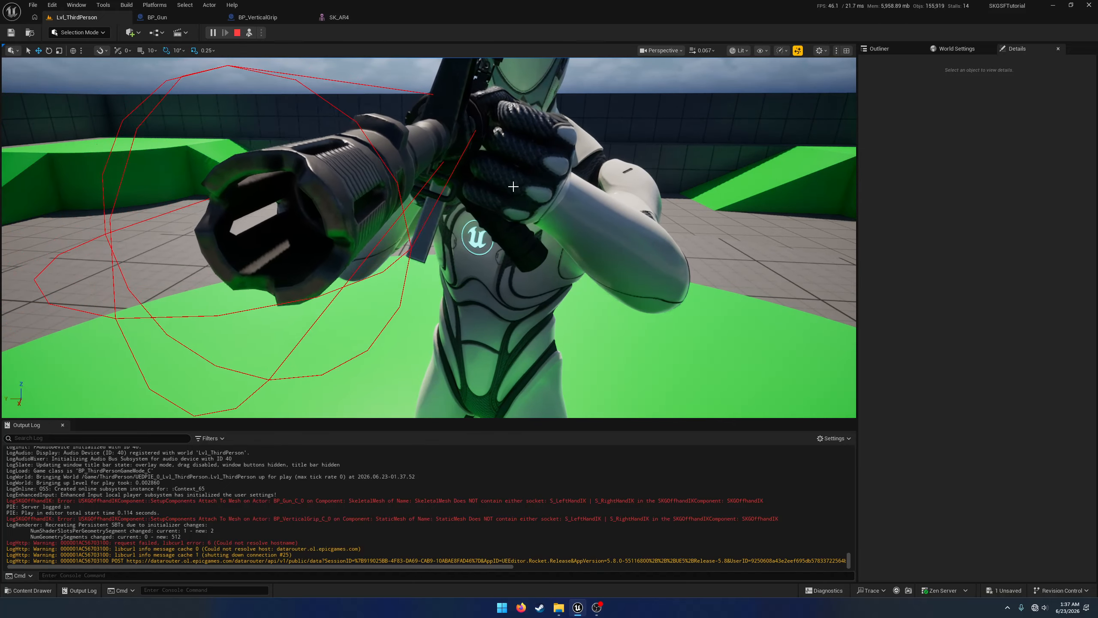
{"action": "left_click", "coordinate": [237, 33]}
Open the AnimLayer_SKGSF_Procedurals animation blueprint from Content/SKGSFCore/Animation/Layers/Procedural.
{"action": "key", "text": "ctrl+space"}
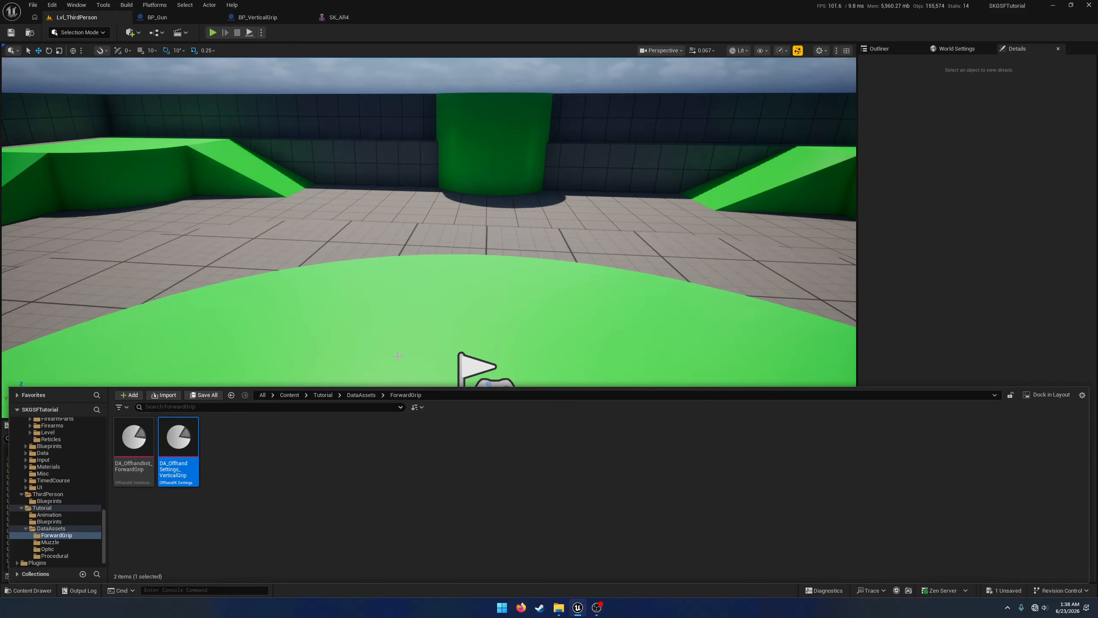
{"action": "left_click", "coordinate": [290, 395]}
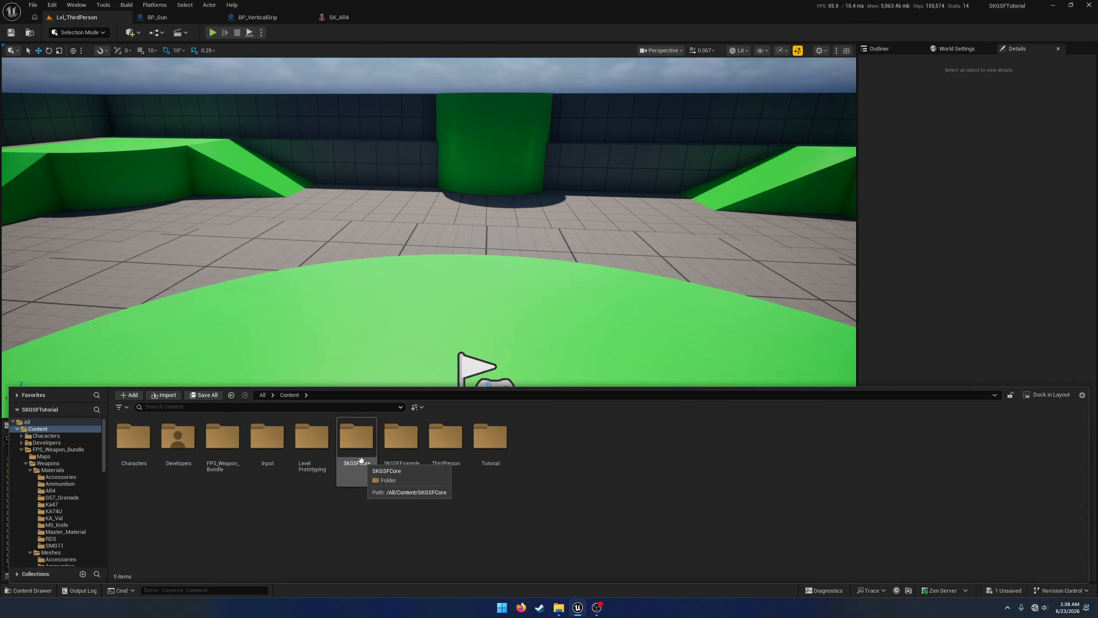
{"action": "double_click", "coordinate": [365, 453]}
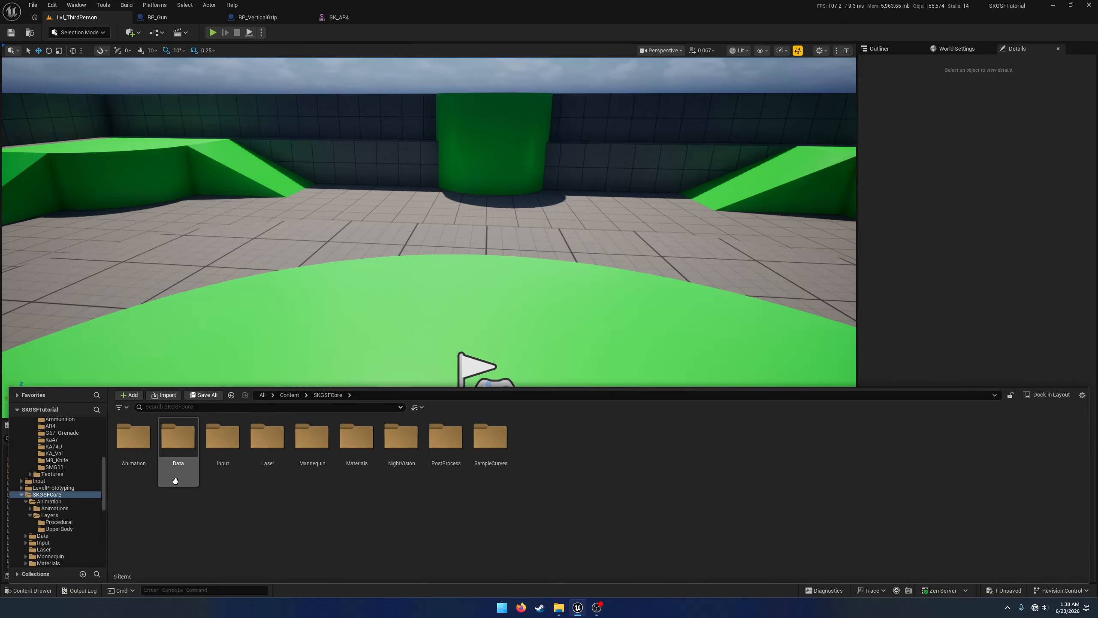
{"action": "double_click", "coordinate": [141, 463]}
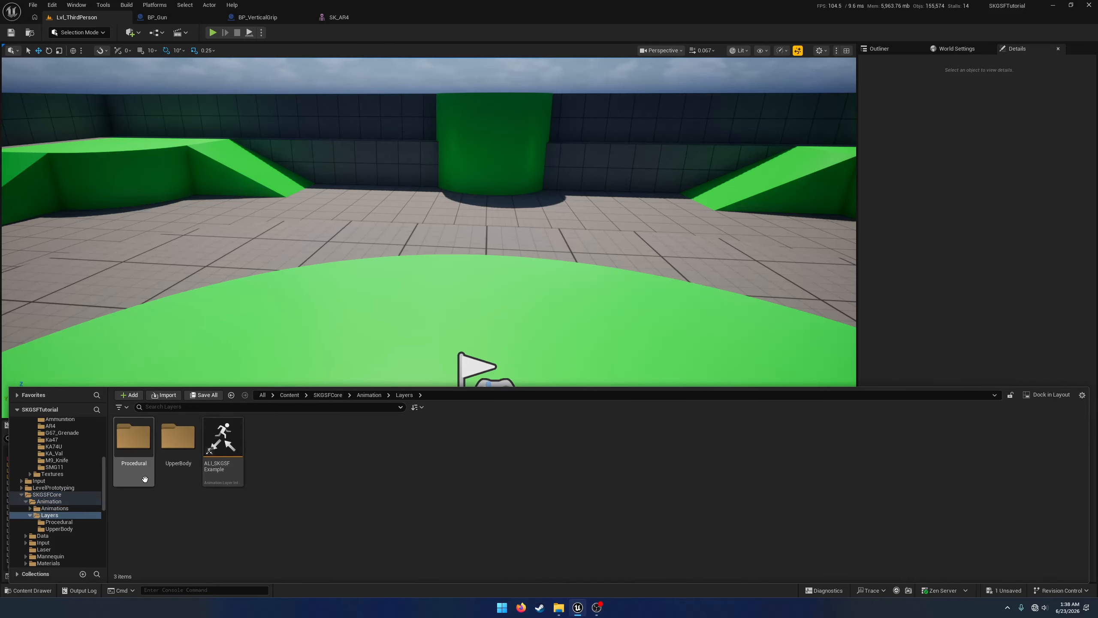
{"action": "double_click", "coordinate": [144, 477]}
{"action": "double_click", "coordinate": [144, 440]}
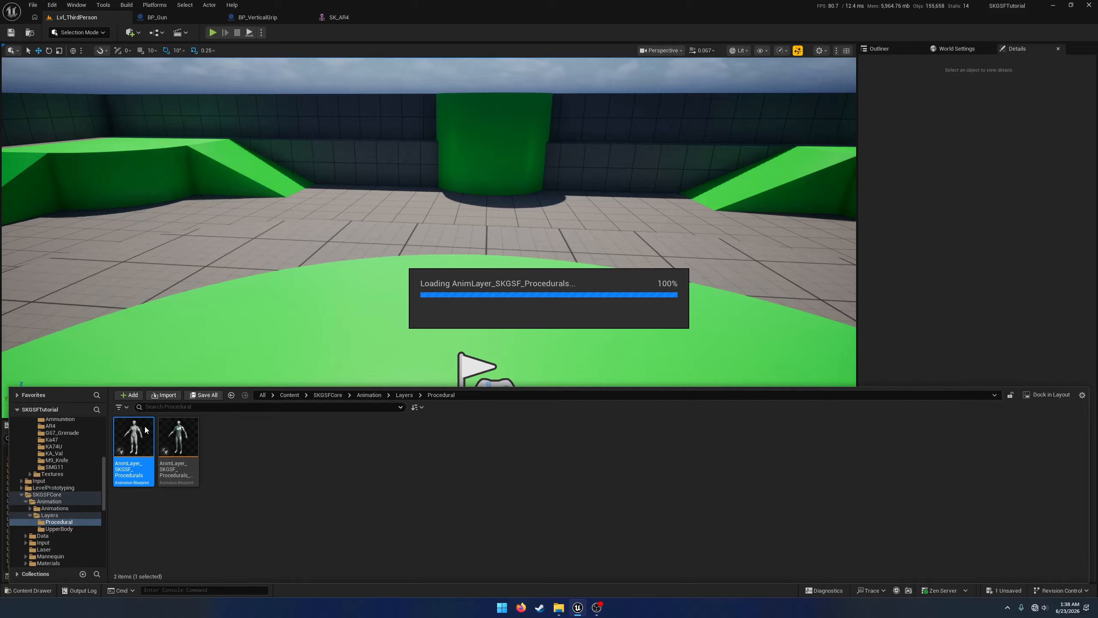
Examine the OffhandIK section of the SKGSFProcedurals graph, including its Copy Bone and Transform (Modify) Bone nodes.
{"action": "scroll", "coordinate": [422, 269], "scroll_direction": "down", "scroll_amount": 5}
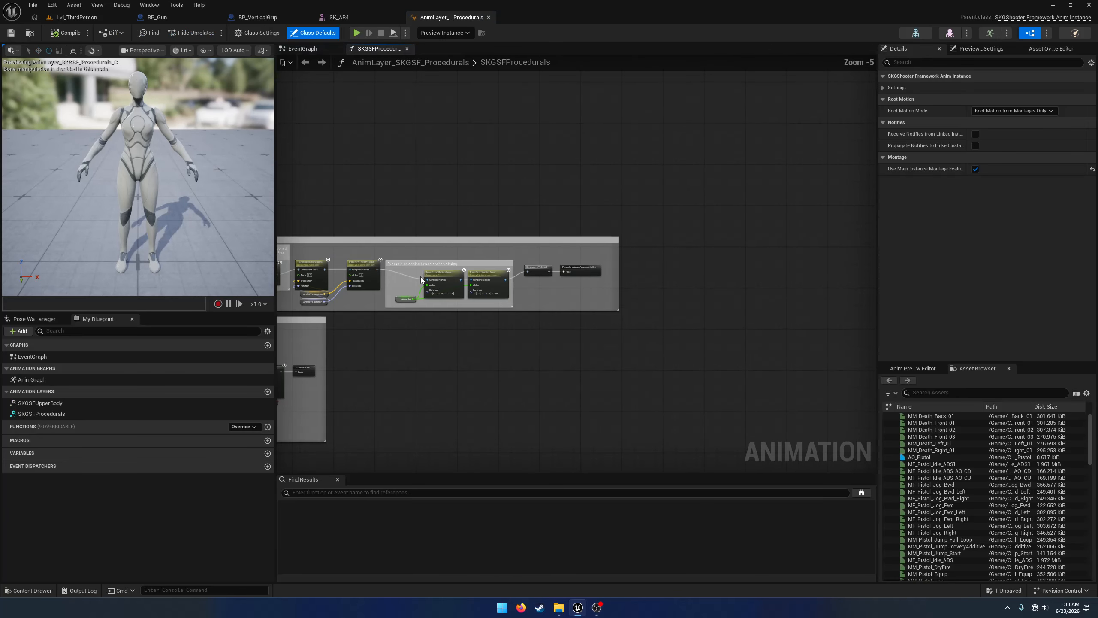
{"action": "scroll", "coordinate": [424, 279], "scroll_direction": "down", "scroll_amount": 2}
{"action": "right_click_drag", "start_coordinate": [424, 278], "coordinate": [800, 253]}
{"action": "scroll", "coordinate": [534, 274], "scroll_direction": "up", "scroll_amount": 5}
{"action": "left_click", "coordinate": [437, 248]}
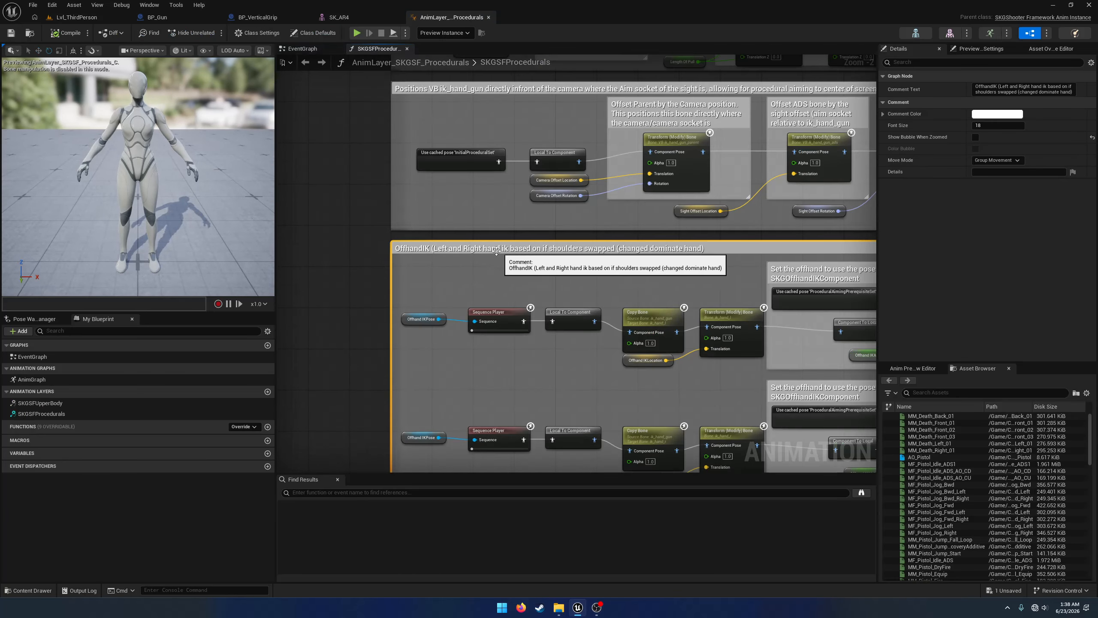
{"action": "scroll", "coordinate": [473, 228], "scroll_direction": "up", "scroll_amount": 2}
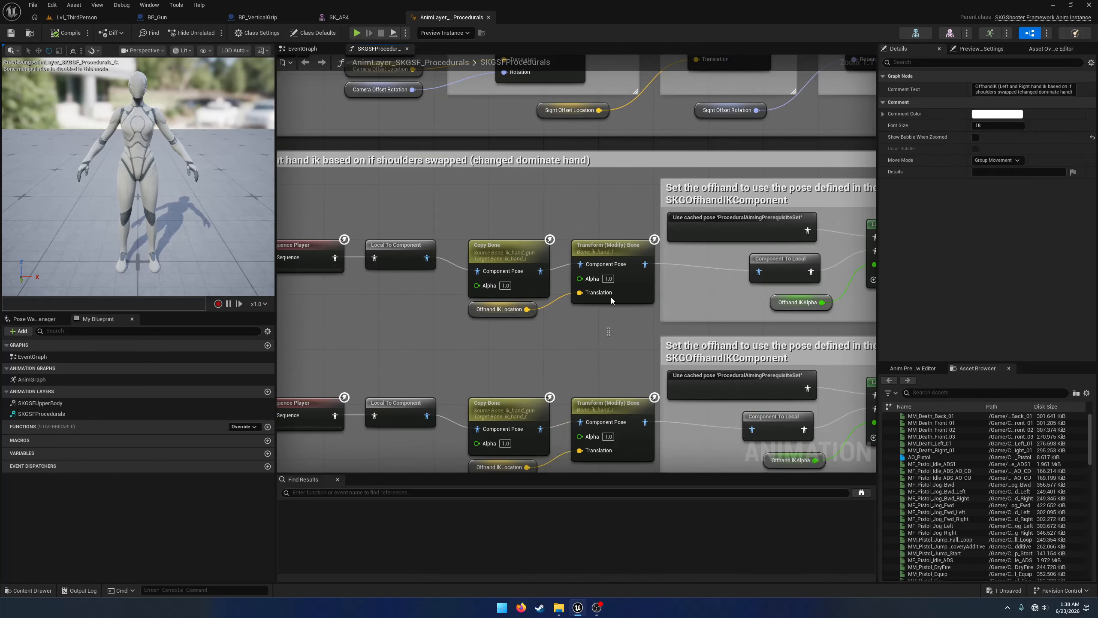
Add an Offhand IKRotation getter below Offhand IKLocation in the upper, left-hand chain of the OffhandIK section.
{"action": "left_click", "coordinate": [611, 298]}
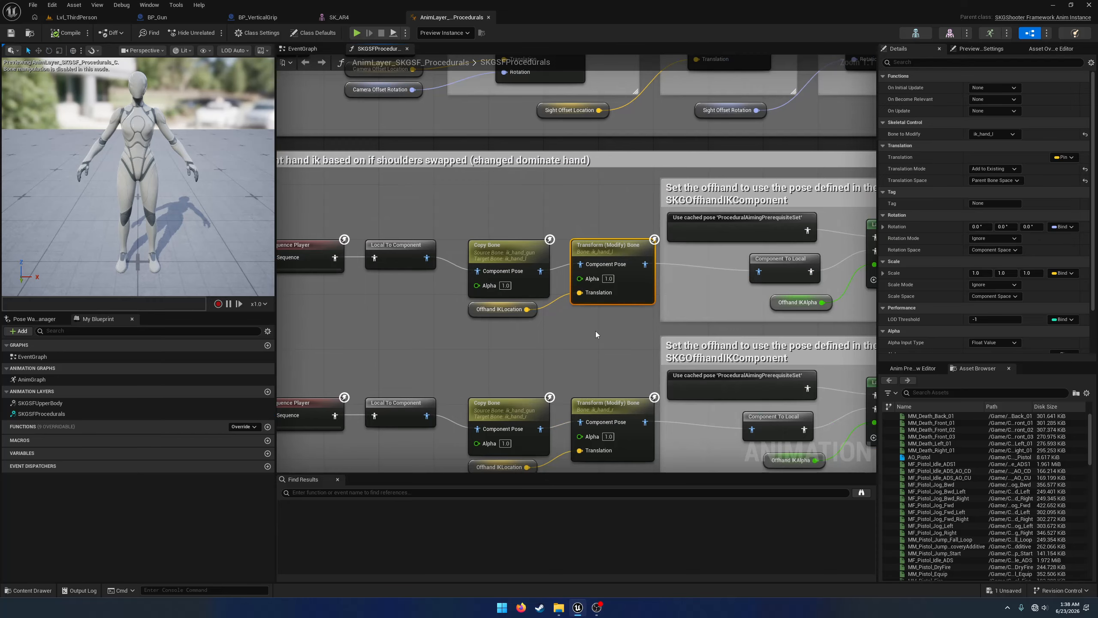
{"action": "left_click", "coordinate": [515, 309]}
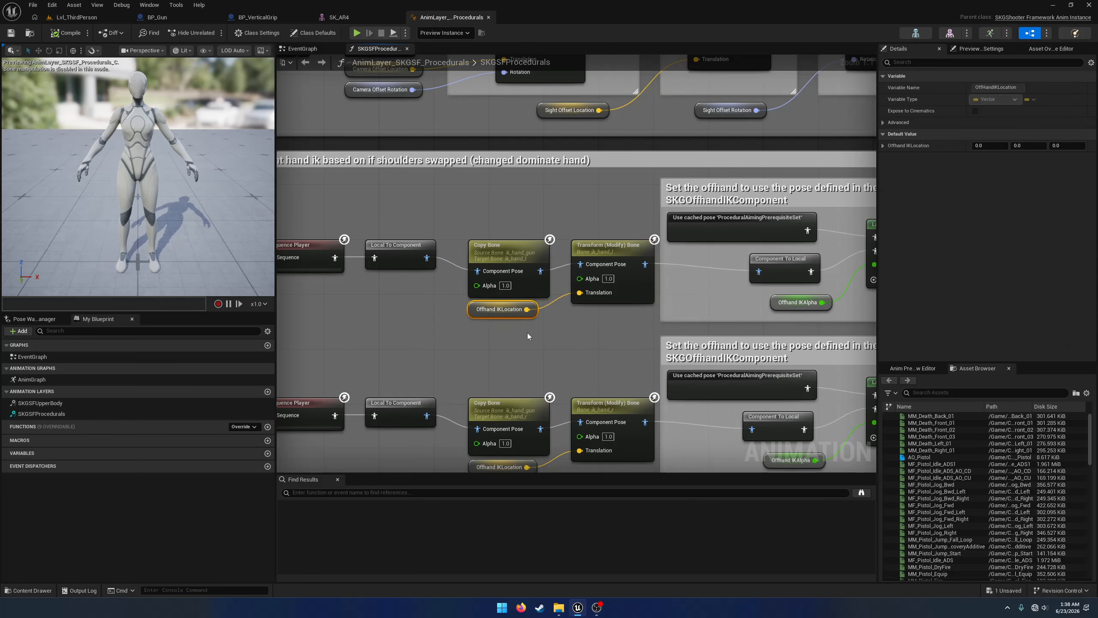
{"action": "right_click", "coordinate": [472, 328]}
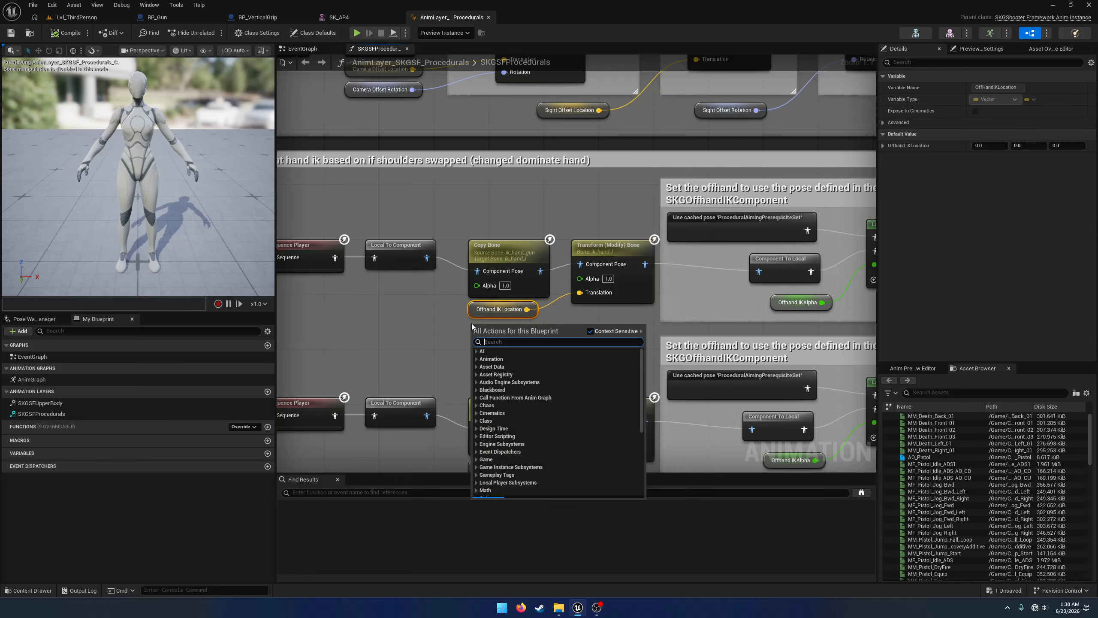
{"action": "type", "text": "offhandikr"}
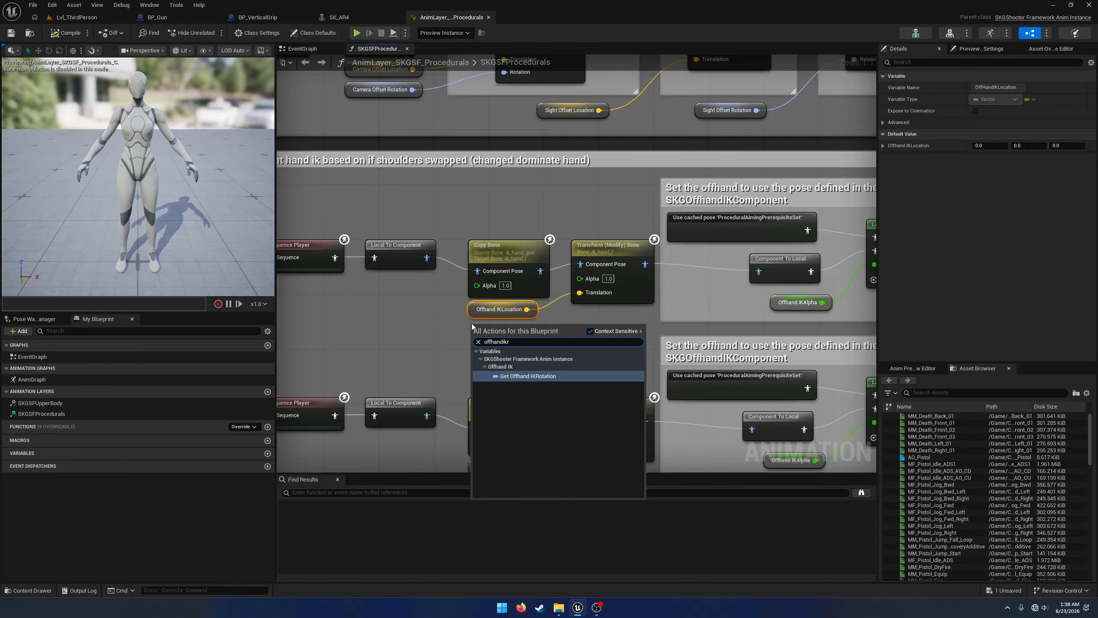
{"action": "key", "text": "Return"}
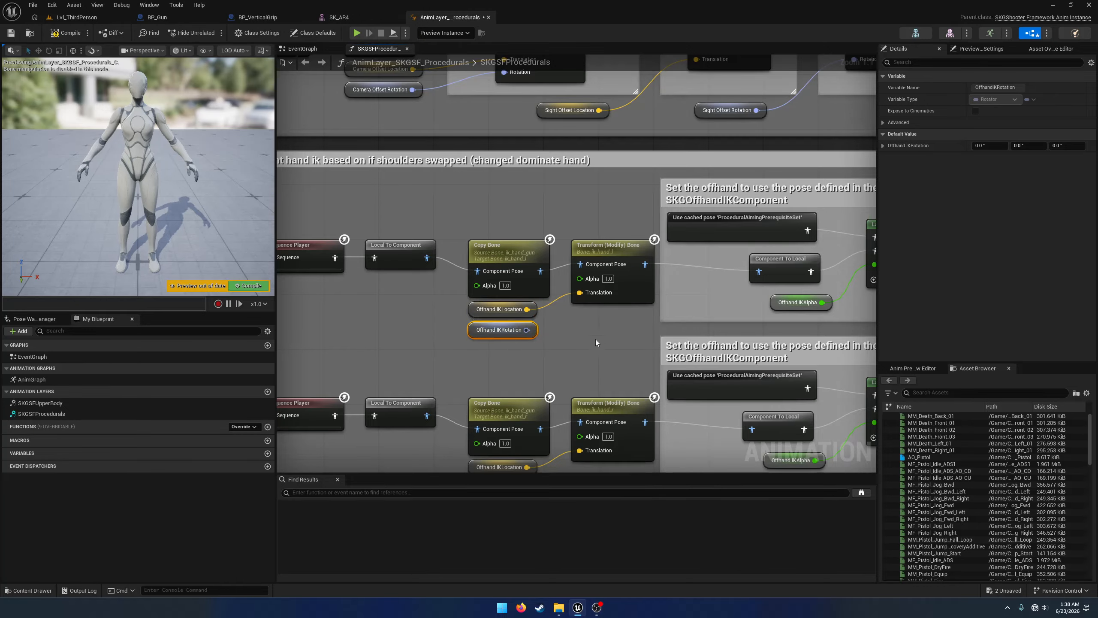
Expose Rotation on the left-hand Transform (Modify) Bone node with Add to Existing in Parent Bone Space, connect Offhand IKRotation, and close the compiled blueprint.
{"action": "left_click", "coordinate": [630, 288]}
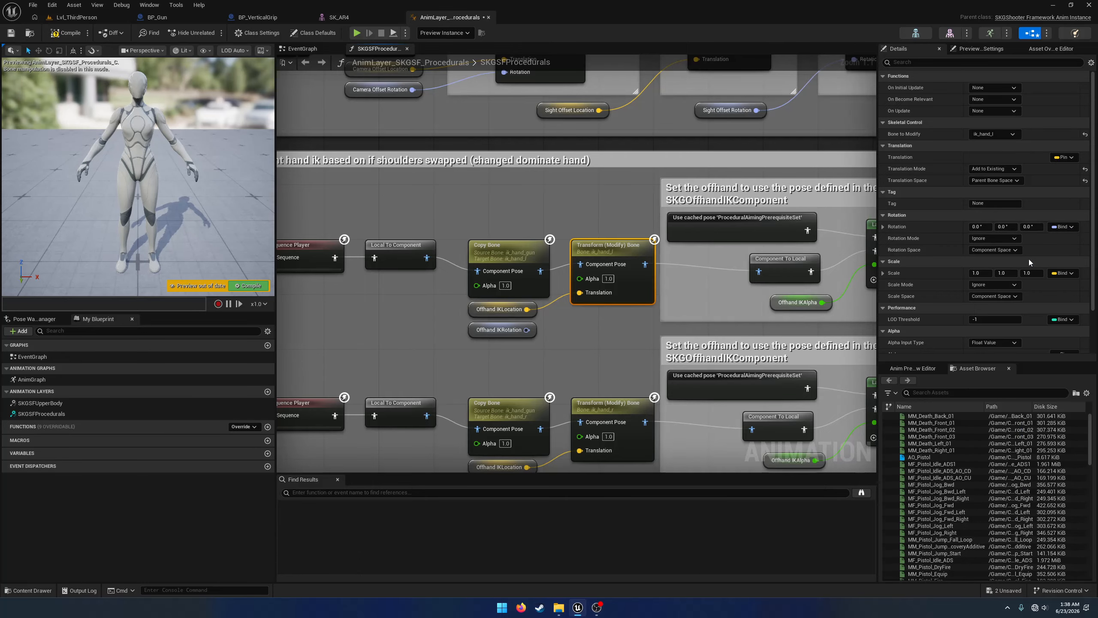
{"action": "left_click", "coordinate": [1077, 235]}
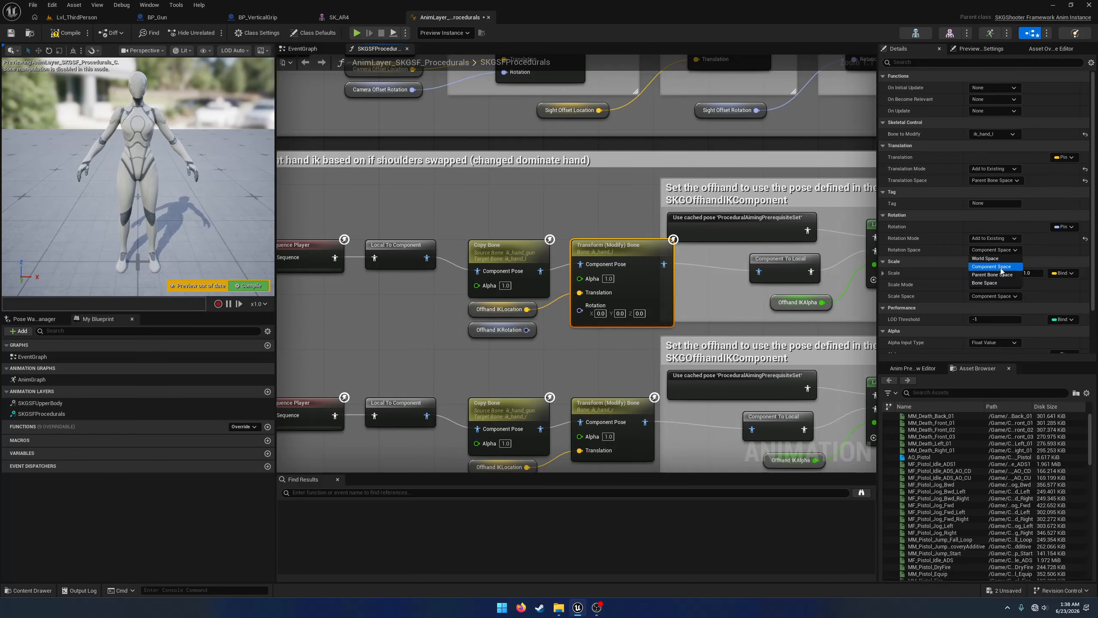
{"action": "left_click_drag", "start_coordinate": [527, 329], "coordinate": [580, 310]}
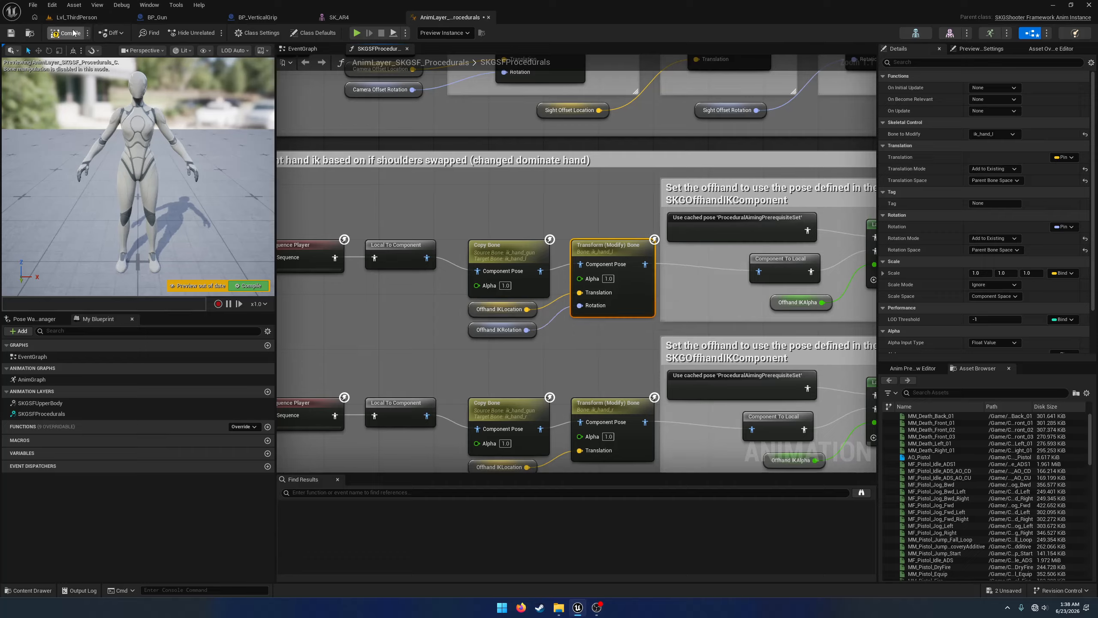
{"action": "left_click", "coordinate": [489, 17]}
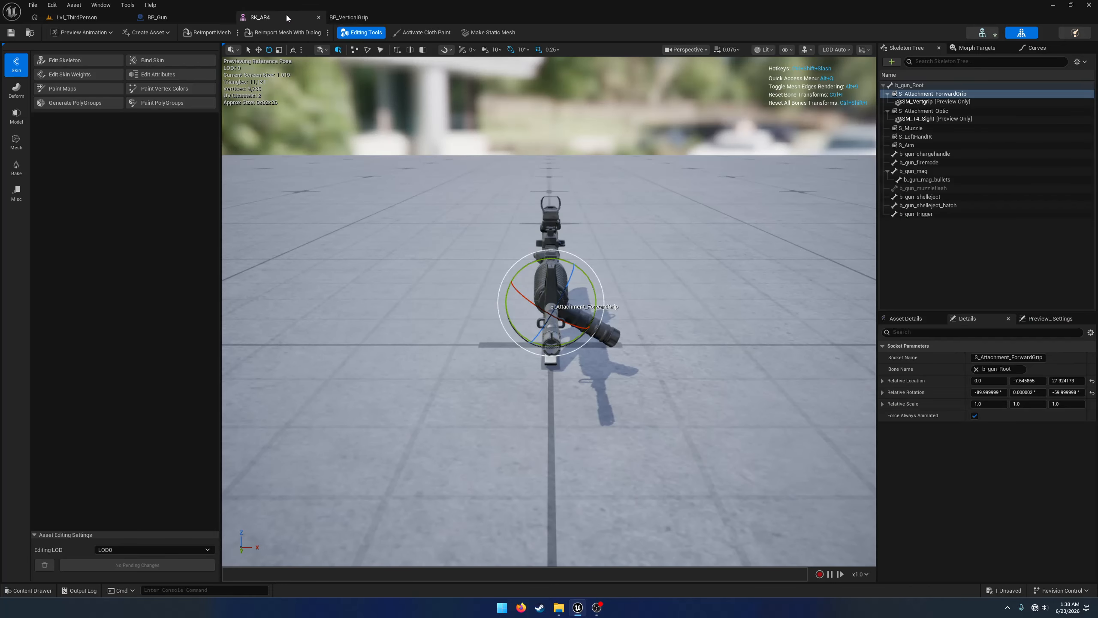
Play Lvl_ThirdPerson, eject close to the left hand, and select the StaticMesh component of the gun's vertical grip.
{"action": "left_click", "coordinate": [128, 21]}
{"action": "left_click", "coordinate": [213, 33]}
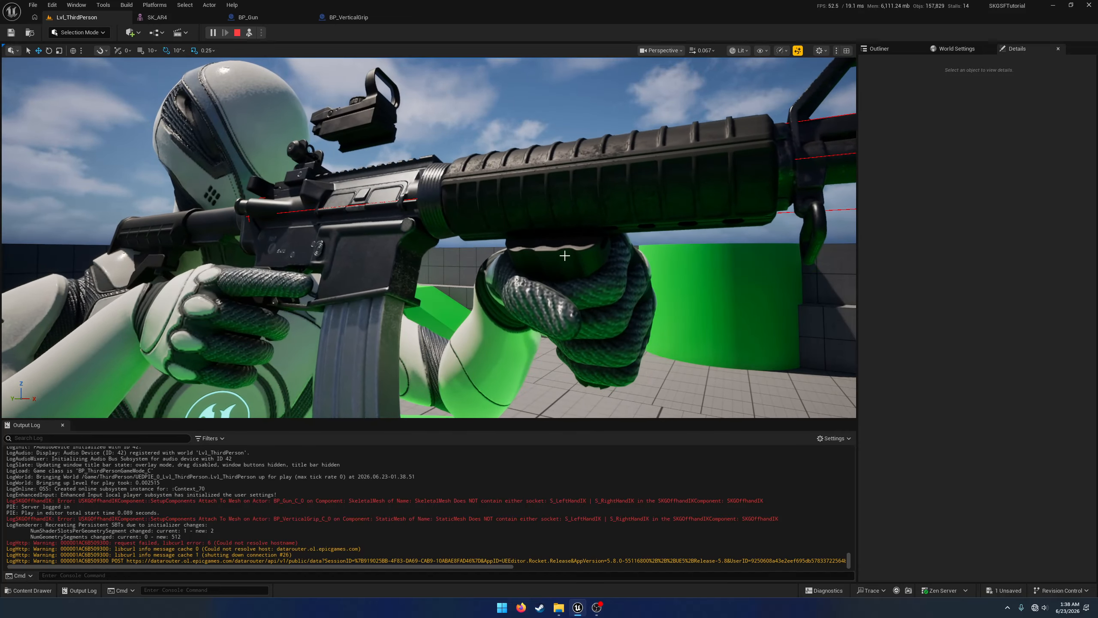
{"action": "left_click", "coordinate": [564, 252]}
{"action": "left_click", "coordinate": [934, 87]}
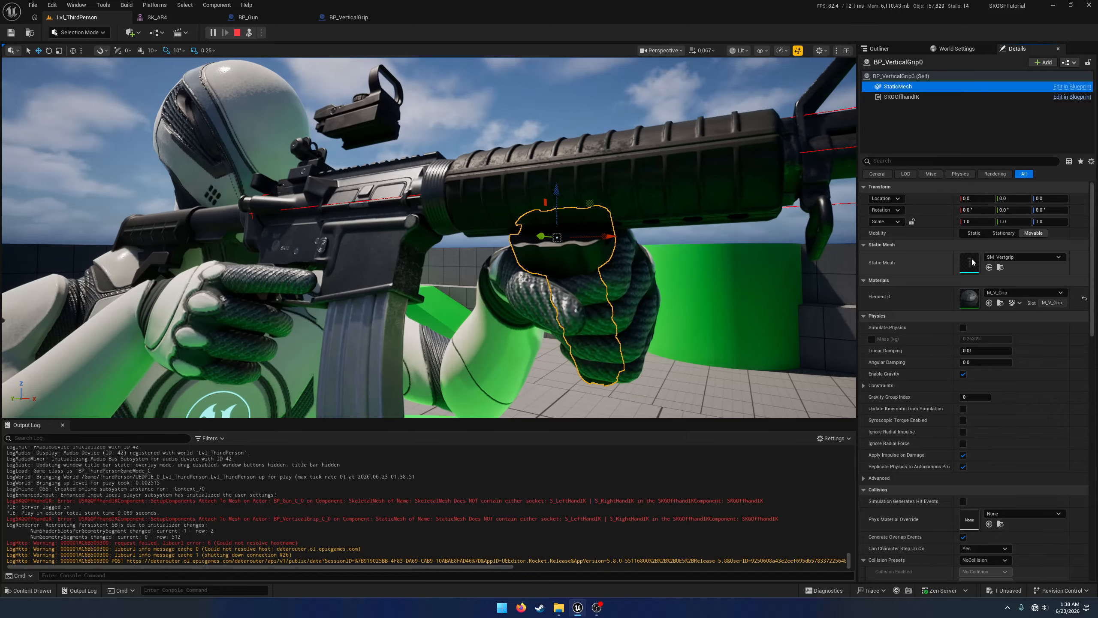
Open the SM_Vertgrip mesh in its own window and place it beside the left hand in the running level.
{"action": "double_click", "coordinate": [971, 260]}
{"action": "left_click_drag", "start_coordinate": [443, 20], "coordinate": [693, 226]}
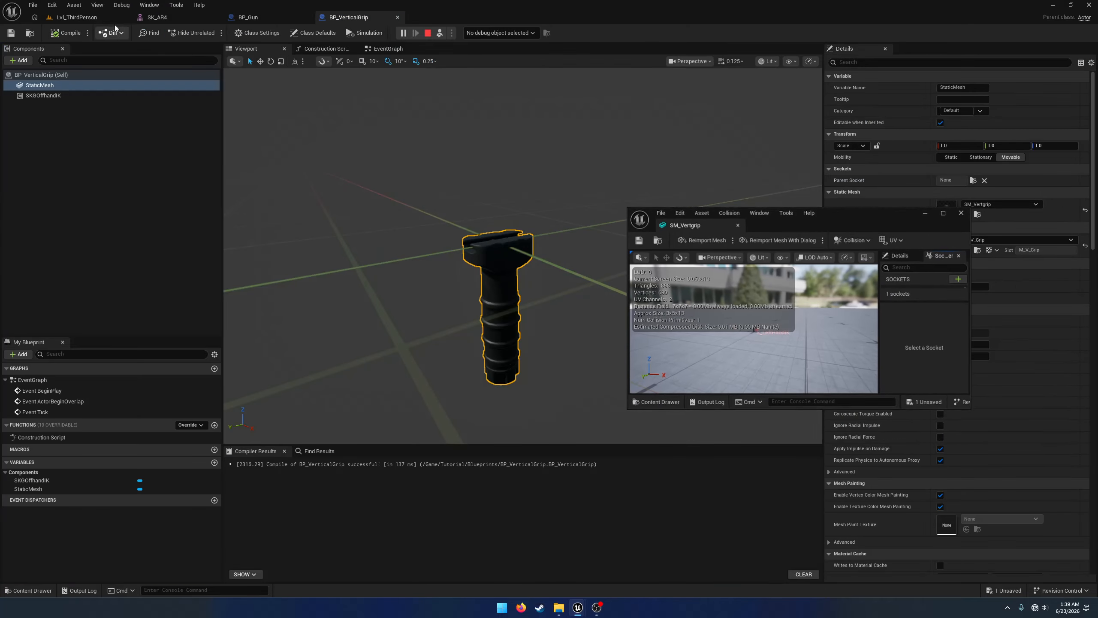
{"action": "left_click", "coordinate": [88, 19]}
{"action": "left_click_drag", "start_coordinate": [833, 222], "coordinate": [931, 251]}
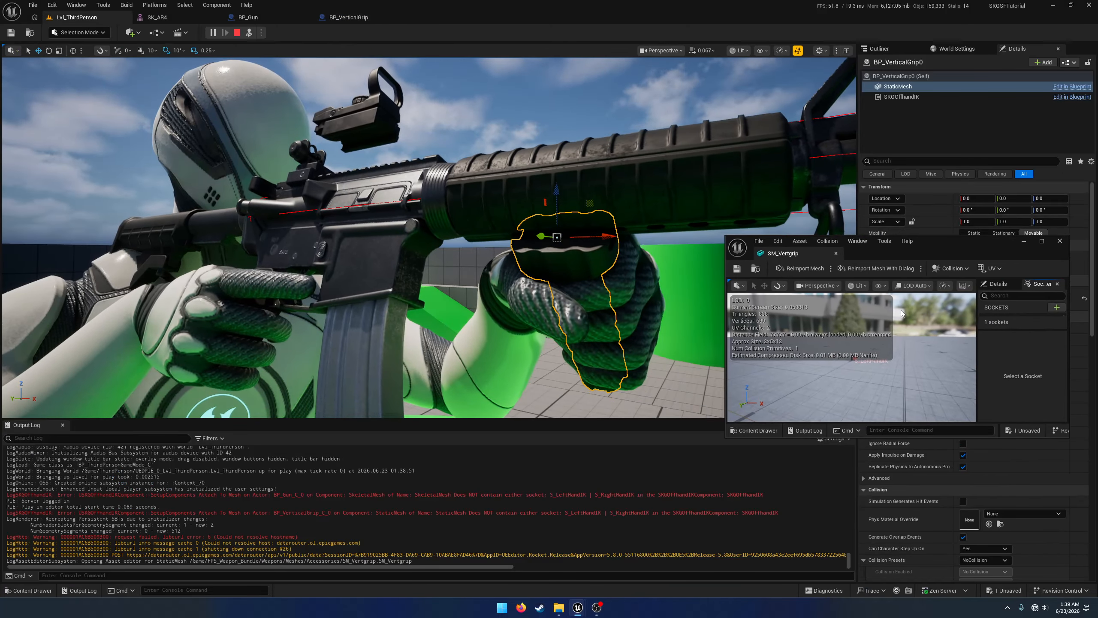
Rotate the hand IK socket on SM_Vertgrip to adjust the left hand on the angled grip, then save and close the mesh.
{"action": "left_click", "coordinate": [855, 358]}
{"action": "right_click_drag", "start_coordinate": [888, 374], "coordinate": [888, 376]}
{"action": "key", "text": "w"}
{"action": "left_click_drag", "start_coordinate": [888, 375], "coordinate": [850, 390], "text": "alt"}
{"action": "key", "text": "e"}
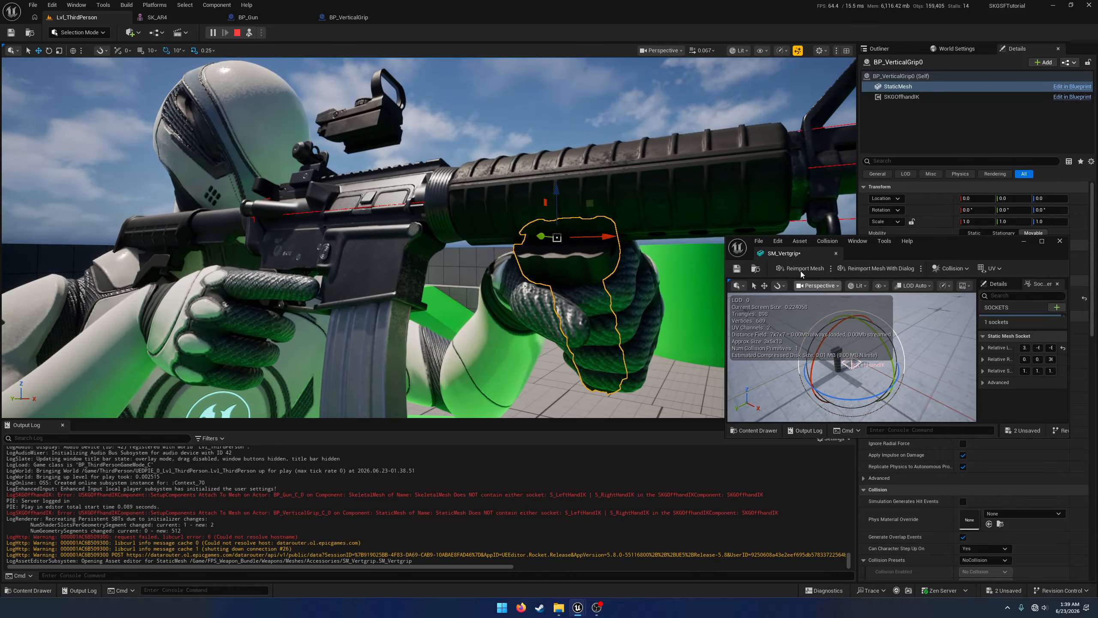
{"action": "left_click", "coordinate": [736, 271]}
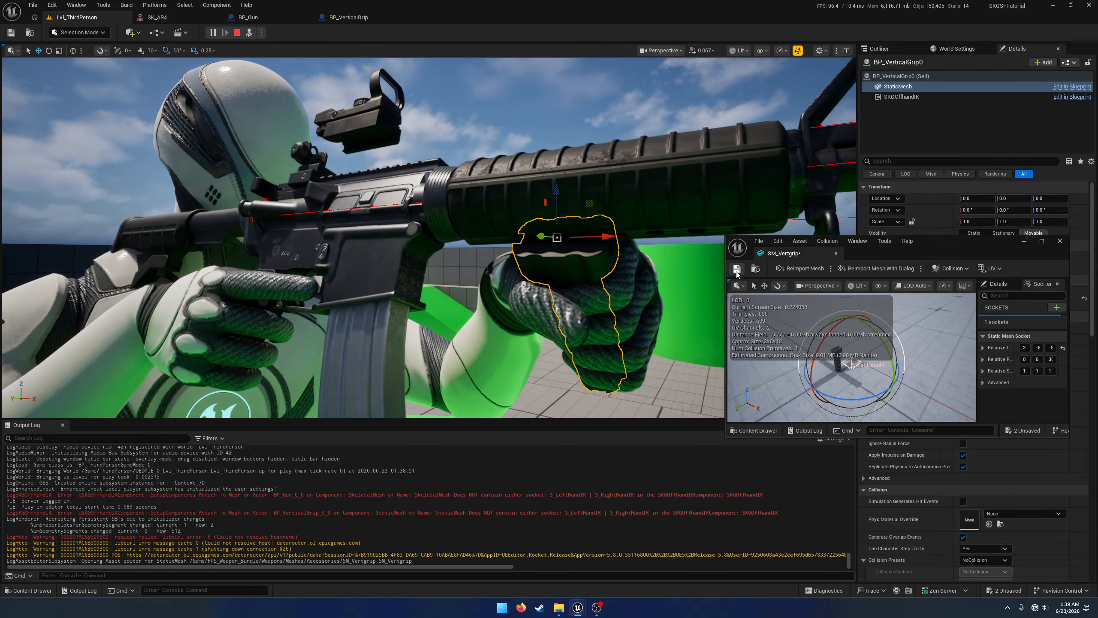
{"action": "left_click", "coordinate": [1059, 241]}
Stop the session and rotate the S_Attachment_ForwardGrip socket in SK_AR4 back to 0° so the grip points straight down.
{"action": "left_click", "coordinate": [234, 34]}
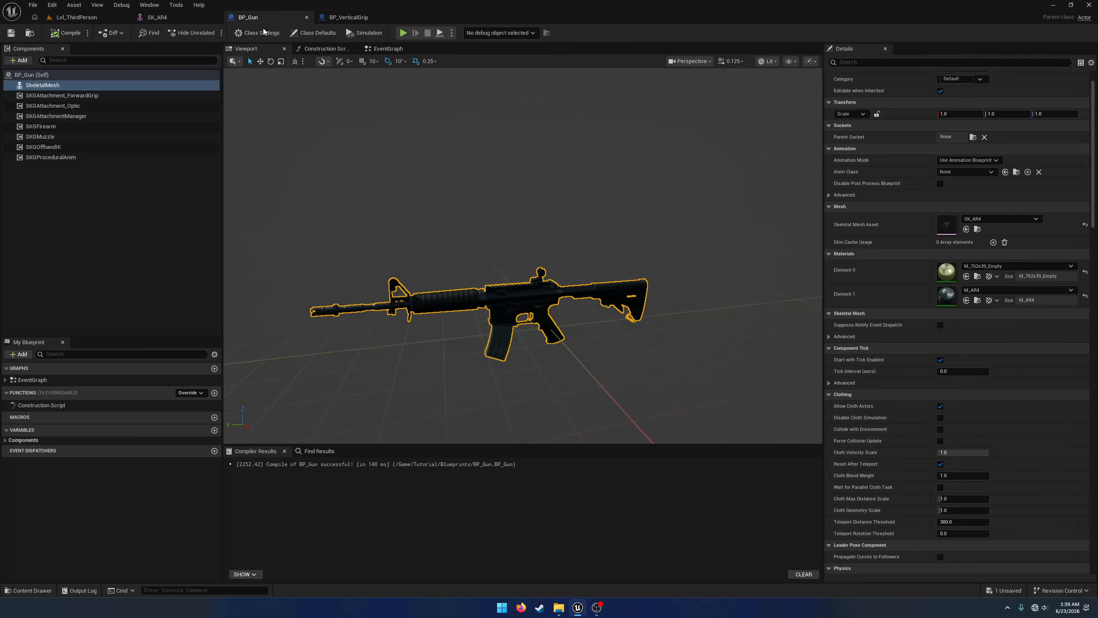
{"action": "left_click", "coordinate": [200, 17]}
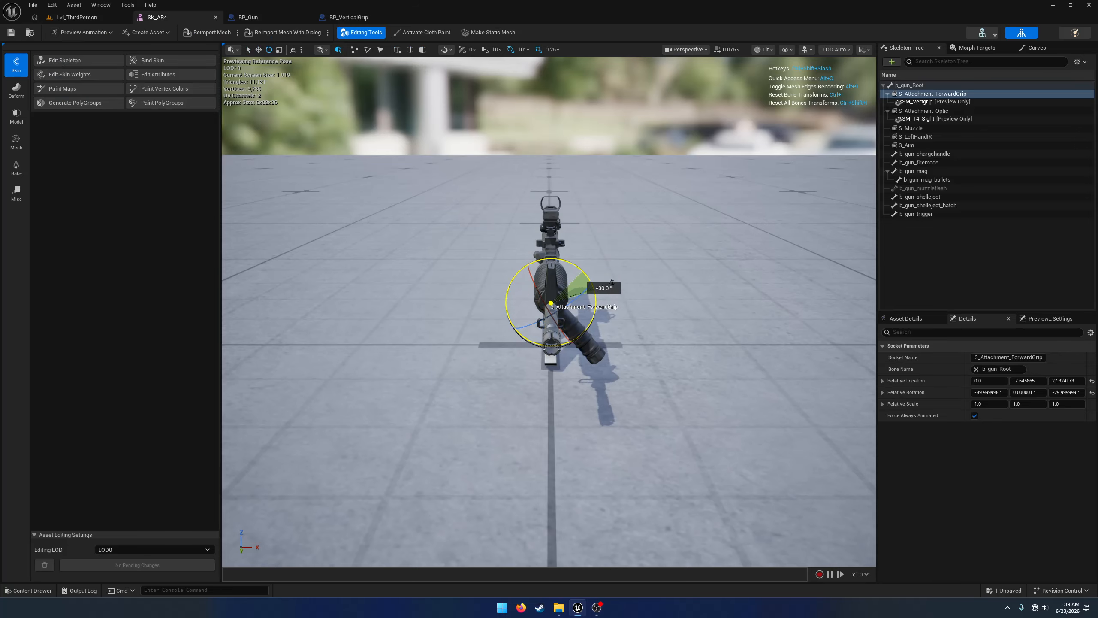
{"action": "left_click_drag", "start_coordinate": [612, 282], "coordinate": [662, 327]}
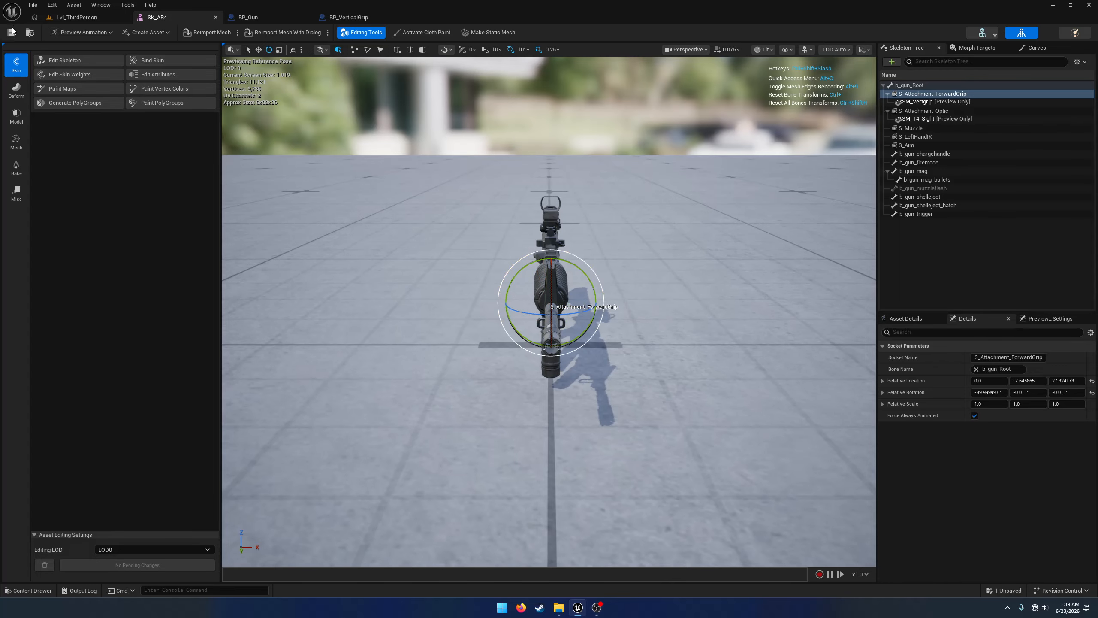
Clear the default attachment of the SKGAttachment_ForwardGrip component in BP_Gun and start playing Lvl_ThirdPerson.
{"action": "left_click", "coordinate": [270, 18]}
{"action": "left_click", "coordinate": [136, 96]}
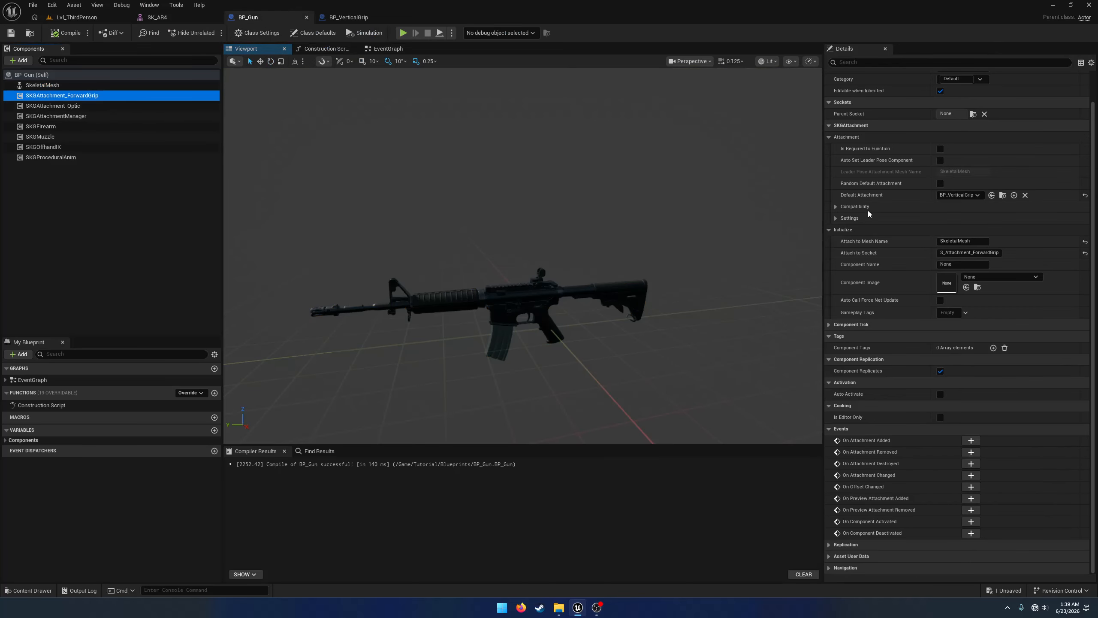
{"action": "left_click", "coordinate": [81, 20]}
{"action": "left_click", "coordinate": [212, 32]}
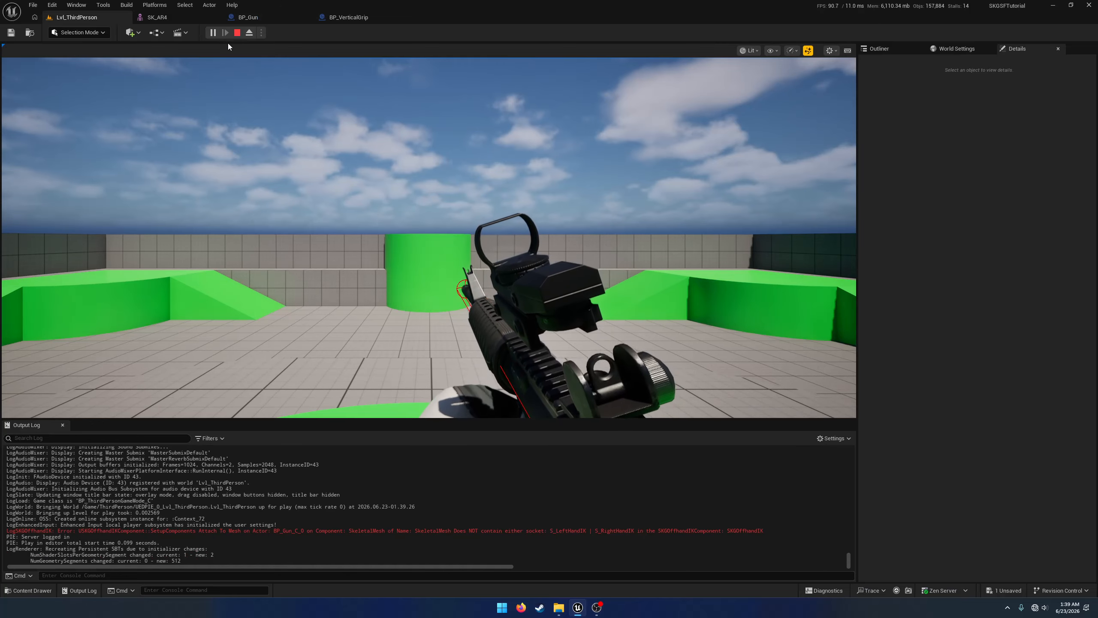
Eject from the player and float the SK_AR4 editor as an enlarged window over the running level.
{"action": "left_click", "coordinate": [249, 33]}
{"action": "right_click_drag", "start_coordinate": [510, 273], "coordinate": [525, 312]}
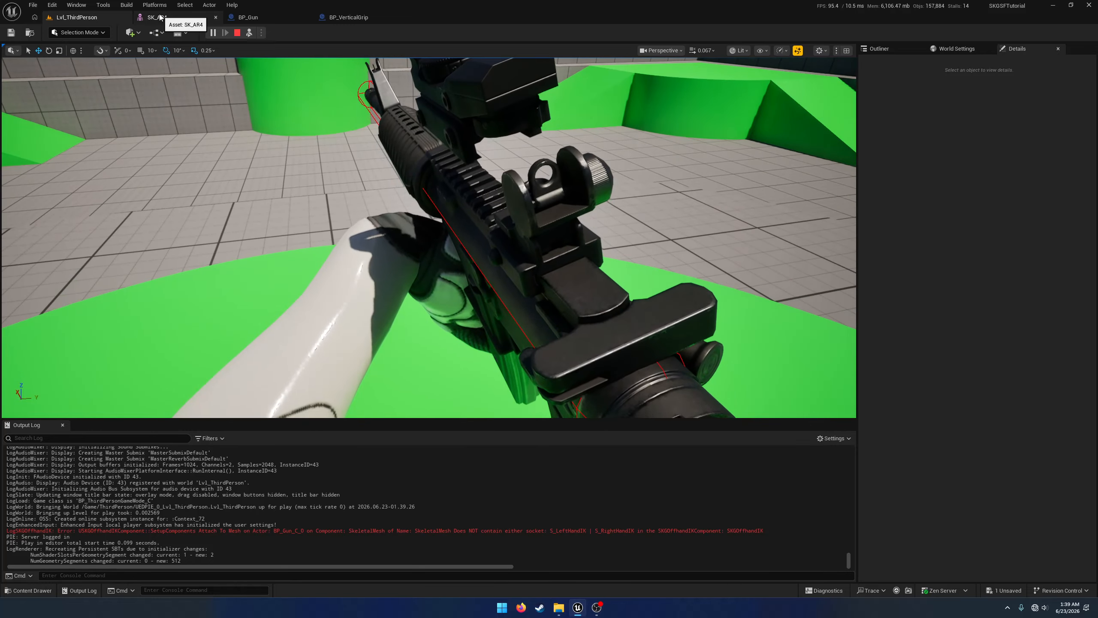
{"action": "left_click_drag", "start_coordinate": [161, 17], "coordinate": [366, 158]}
{"action": "left_click", "coordinate": [77, 18]}
{"action": "left_click_drag", "start_coordinate": [785, 254], "coordinate": [932, 377]}
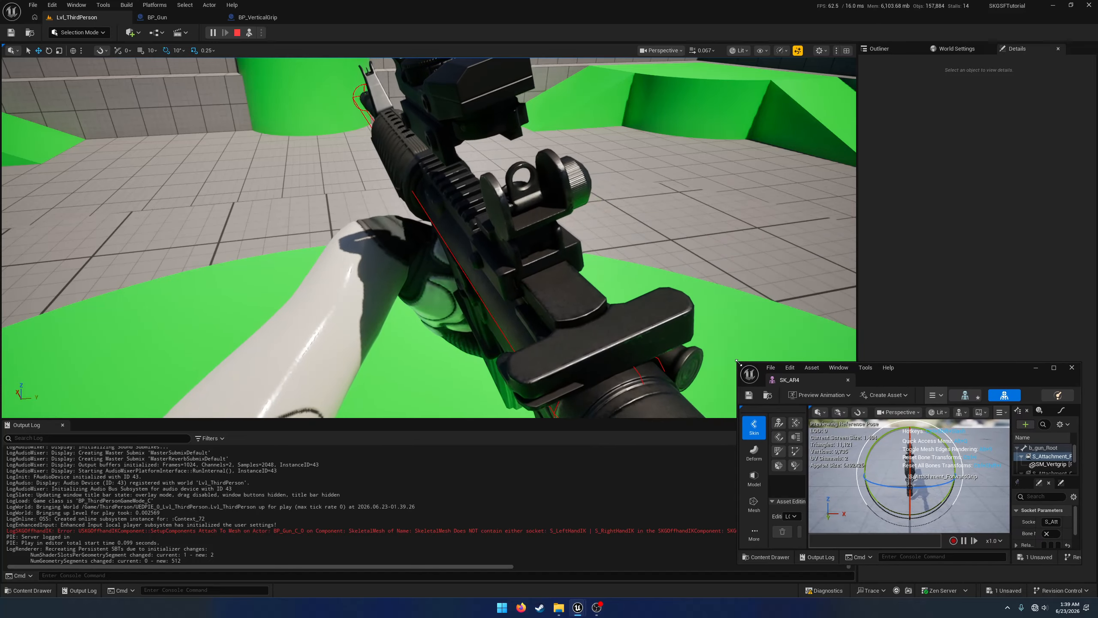
{"action": "left_click_drag", "start_coordinate": [733, 358], "coordinate": [611, 210]}
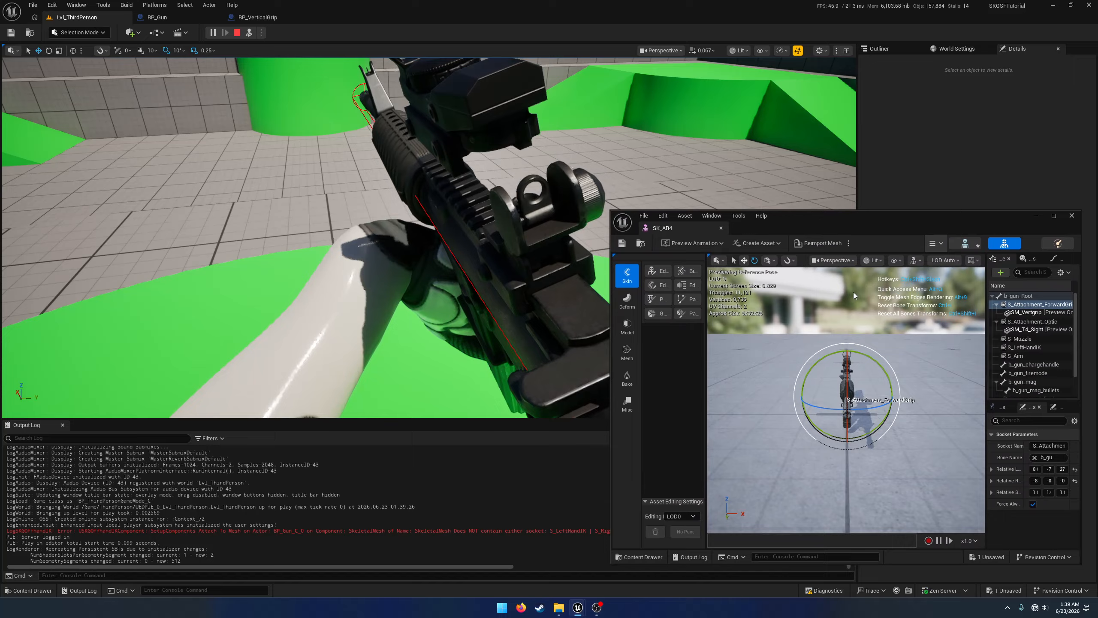
Rotate the S_LeftHandIK socket in SK_AR4 until the left hand wraps around the handguard, checking it in the running level.
{"action": "left_click", "coordinate": [1031, 348]}
{"action": "right_click_drag", "start_coordinate": [903, 426], "coordinate": [926, 409]}
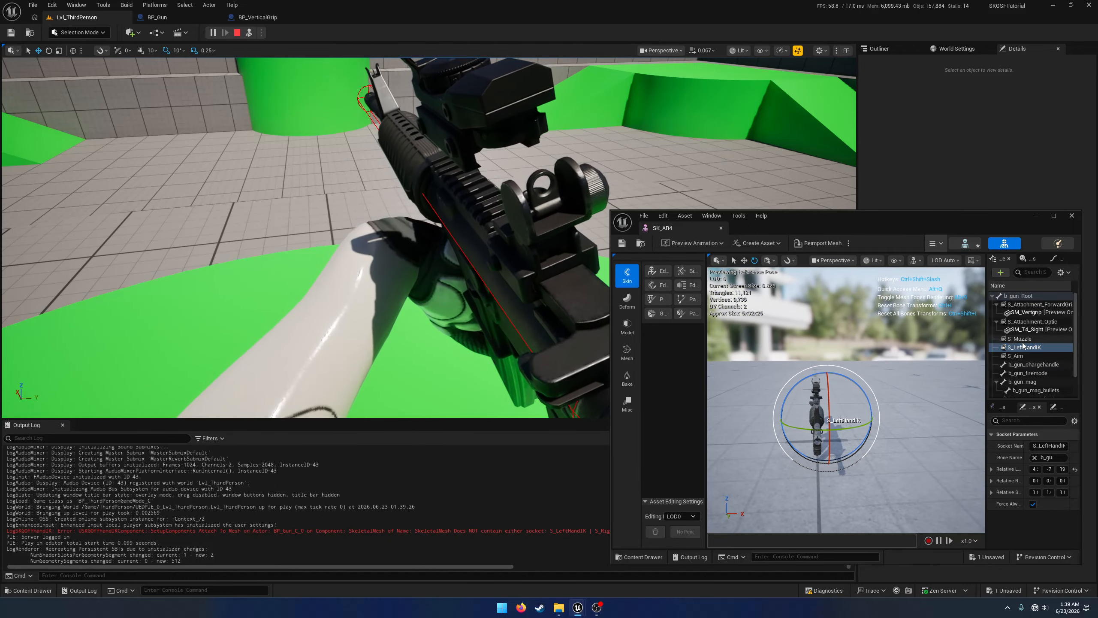
{"action": "left_click_drag", "start_coordinate": [875, 422], "coordinate": [818, 304]}
{"action": "left_click", "coordinate": [532, 255]}
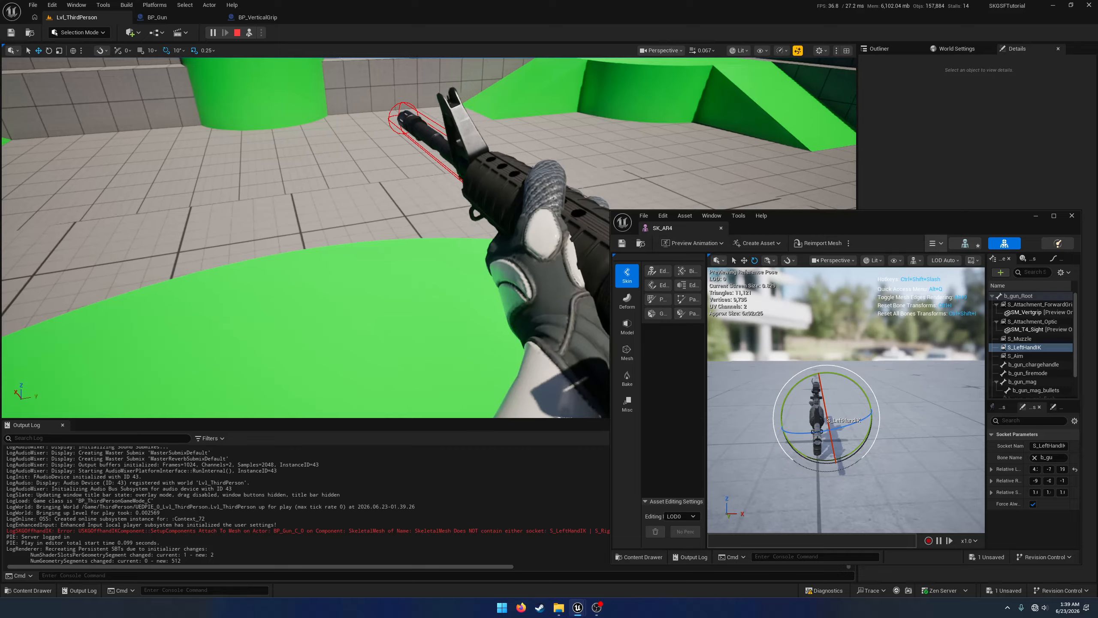
{"action": "key", "text": "shift+F1"}
{"action": "mouse_move", "coordinate": [852, 426]}
{"action": "left_mouse_down"}
{"action": "mouse_move", "coordinate": [868, 417]}
{"action": "mouse_move", "coordinate": [830, 423]}
{"action": "mouse_move", "coordinate": [863, 420]}
{"action": "left_mouse_up"}
{"action": "left_click", "coordinate": [536, 299]}
{"action": "key", "text": "shift+F1"}
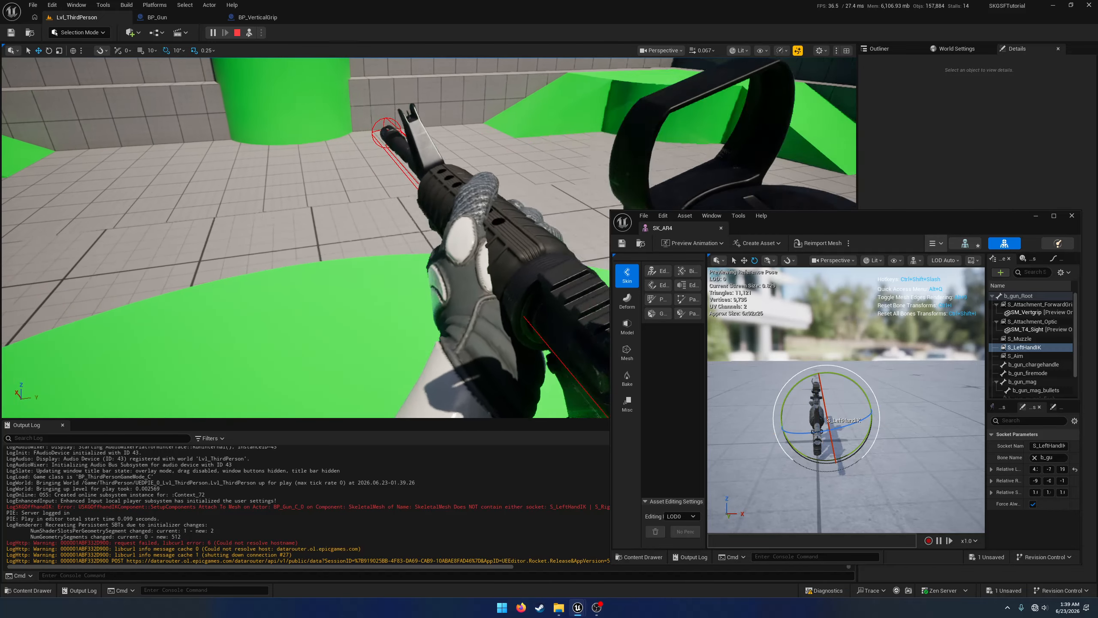
Fine-tune the S_LeftHandIK socket's position along its X axis, then save SK_AR4 and close its window.
{"action": "key", "text": "w"}
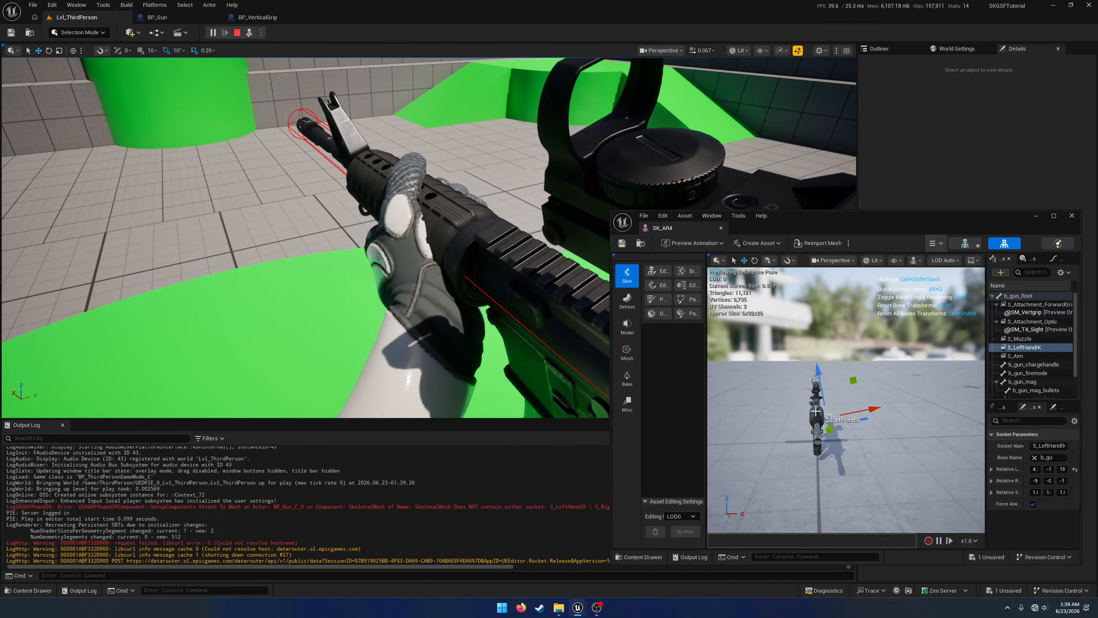
{"action": "left_click_drag", "start_coordinate": [857, 408], "coordinate": [860, 409]}
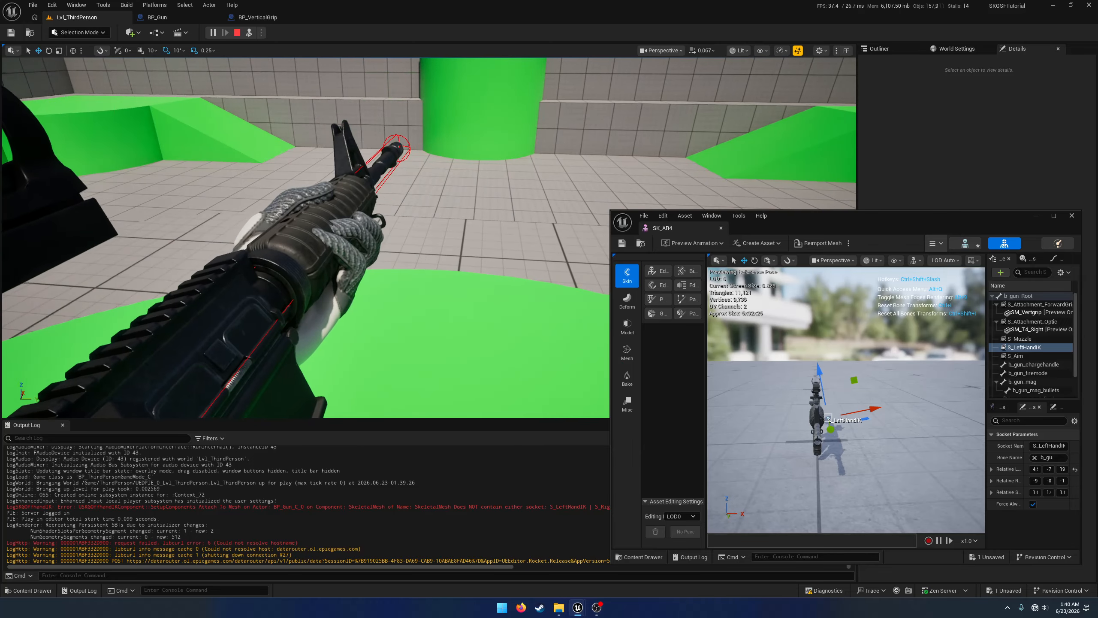
{"action": "key", "text": "ctrl+z"}
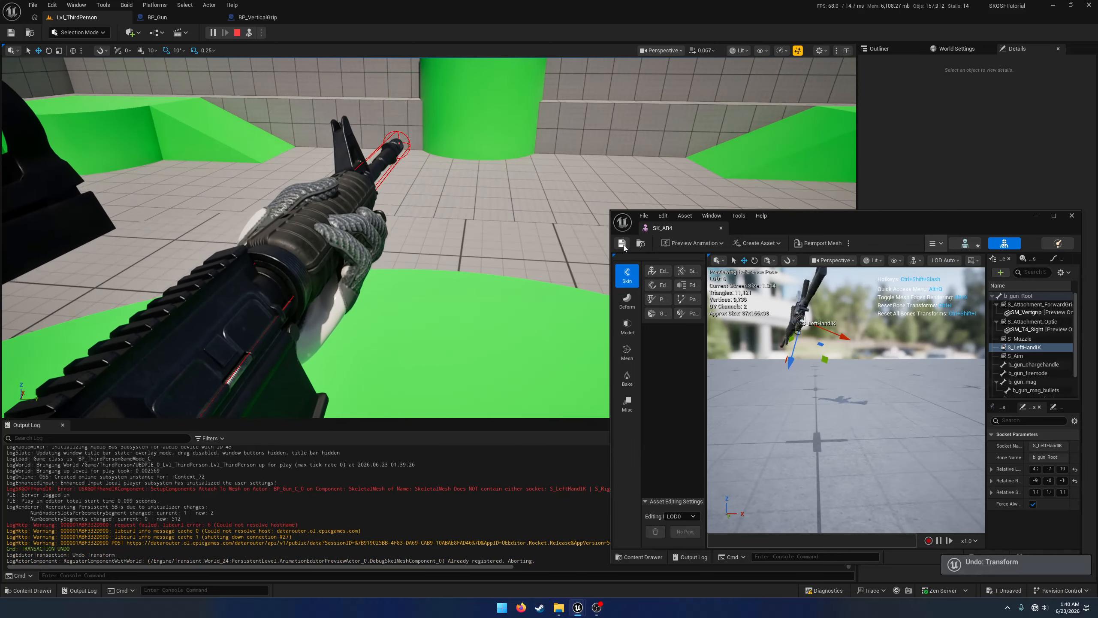
{"action": "left_click", "coordinate": [622, 245]}
{"action": "right_click_drag", "start_coordinate": [741, 341], "coordinate": [817, 342]}
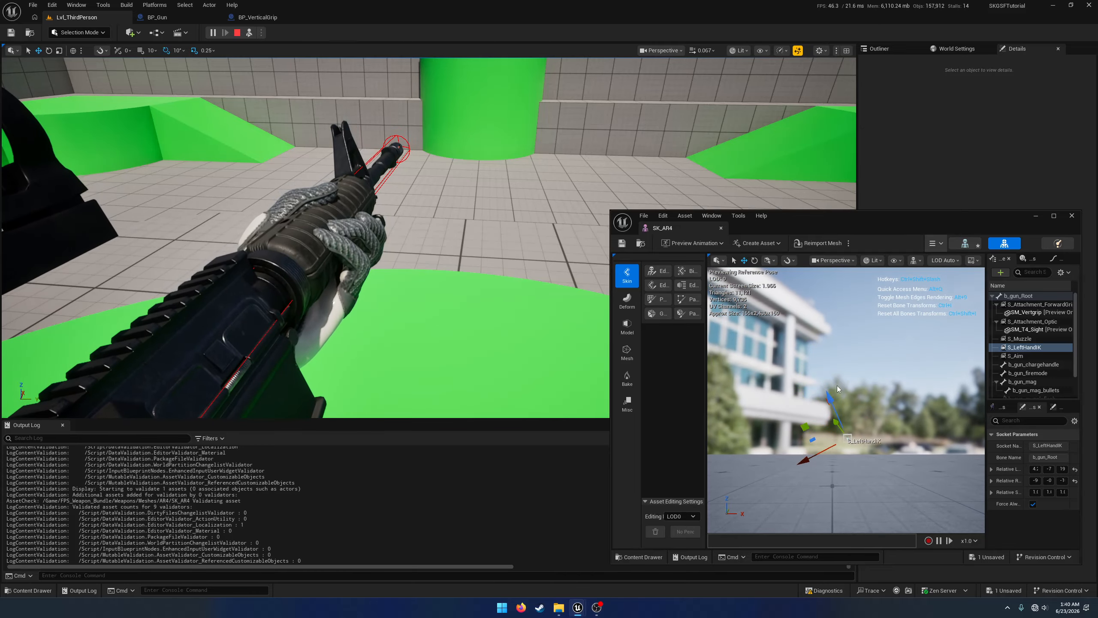
{"action": "right_click_drag", "start_coordinate": [849, 453], "coordinate": [848, 558]}
{"action": "left_click", "coordinate": [721, 228]}
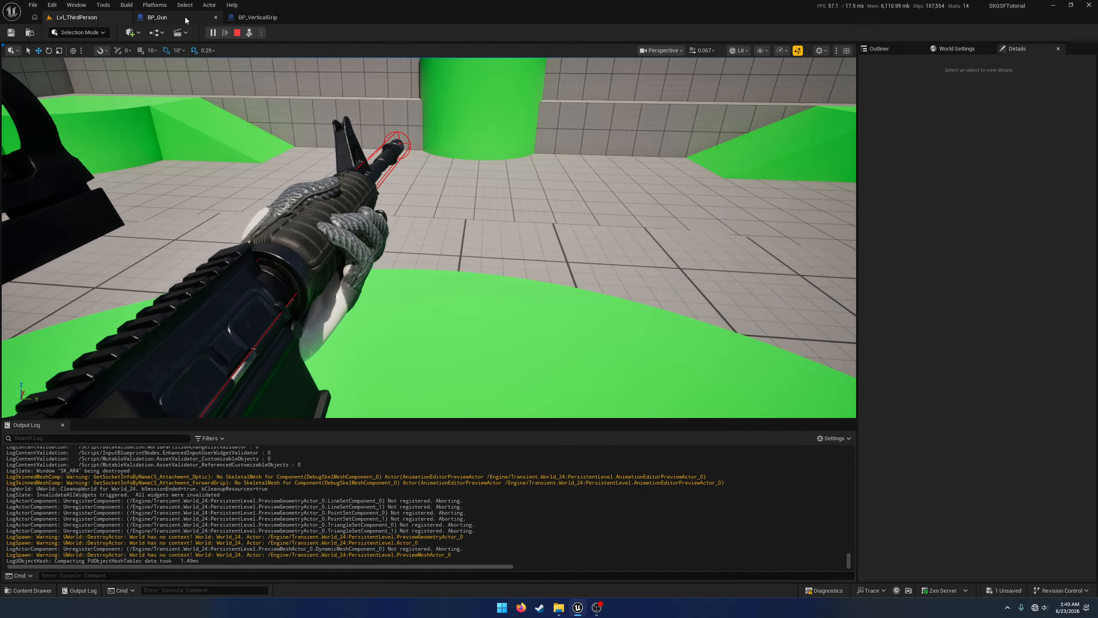
Restart play and eject to inspect the left hand on the bare handguard, then stop the session and open BP_VerticalGrip.
{"action": "left_click", "coordinate": [237, 33]}
{"action": "left_click", "coordinate": [216, 32]}
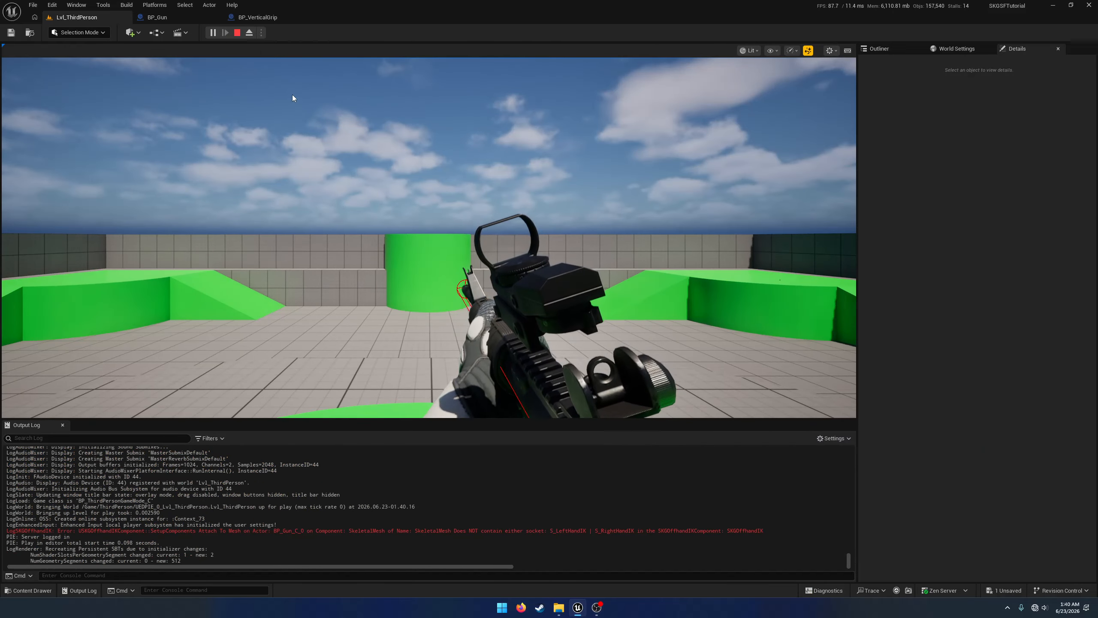
{"action": "left_click", "coordinate": [250, 33]}
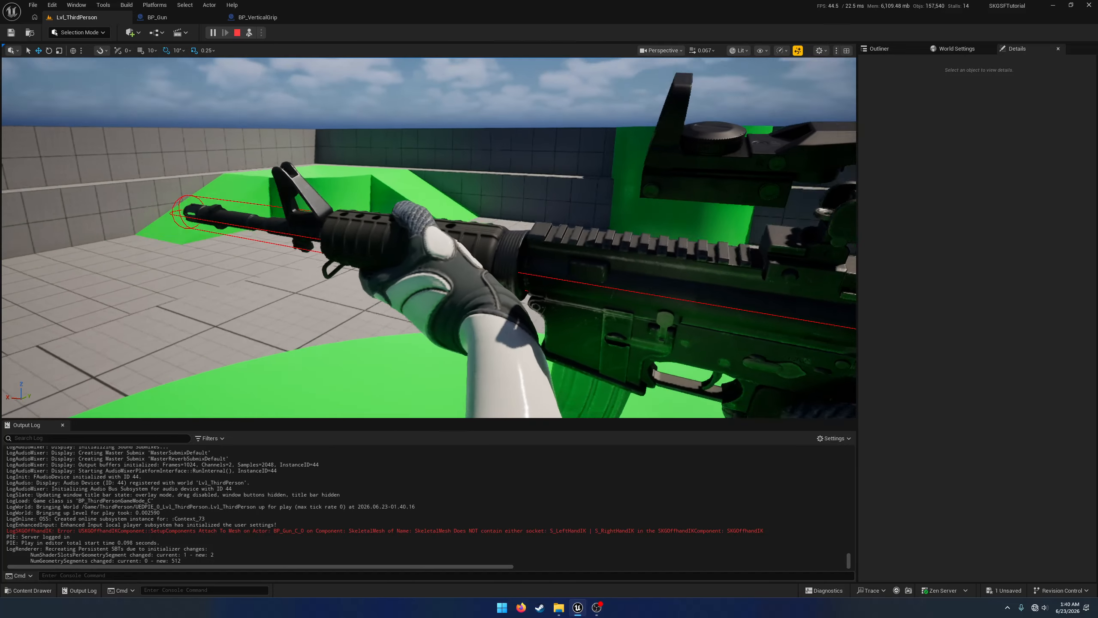
{"action": "mouse_move", "coordinate": [386, 166]}
{"action": "right_mouse_down"}
{"action": "mouse_move", "coordinate": [415, 167]}
{"action": "mouse_move", "coordinate": [387, 166]}
{"action": "right_mouse_up"}
{"action": "left_click", "coordinate": [237, 33]}
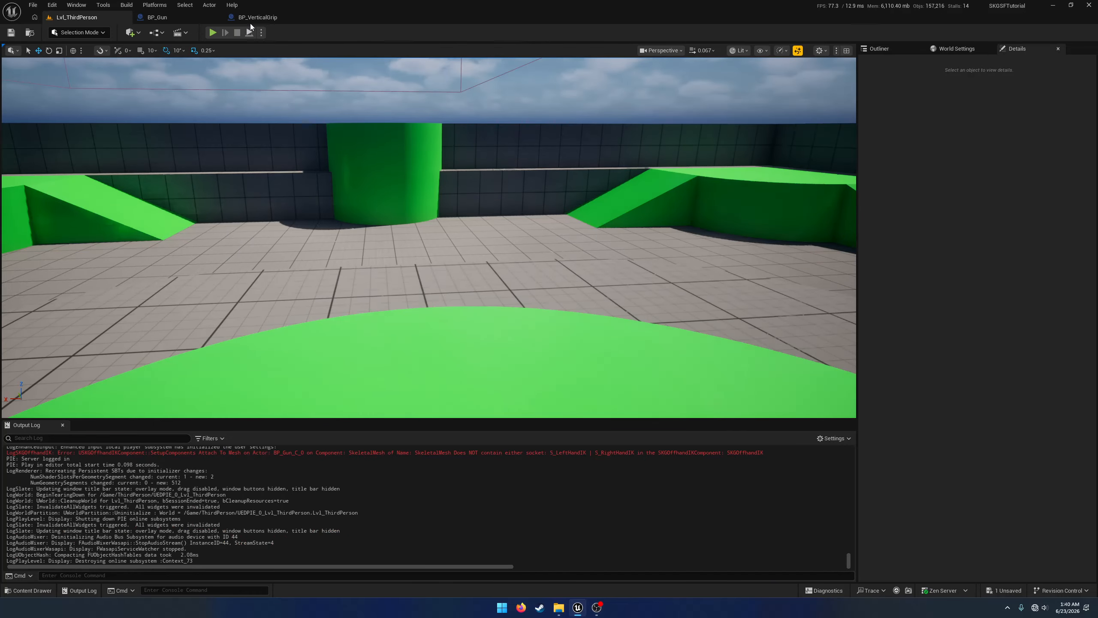
{"action": "left_click", "coordinate": [255, 19]}
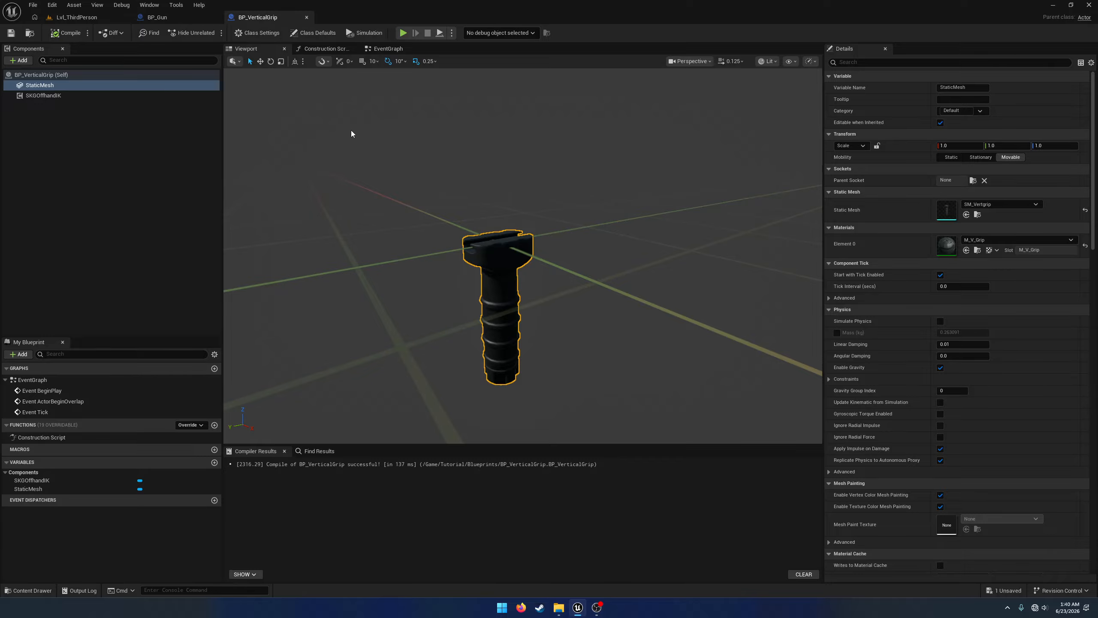
Close BP_VerticalGrip and set BP_VerticalGrip as the default attachment of SKGAttachment_ForwardGrip in BP_Gun.
{"action": "left_click", "coordinate": [307, 18]}
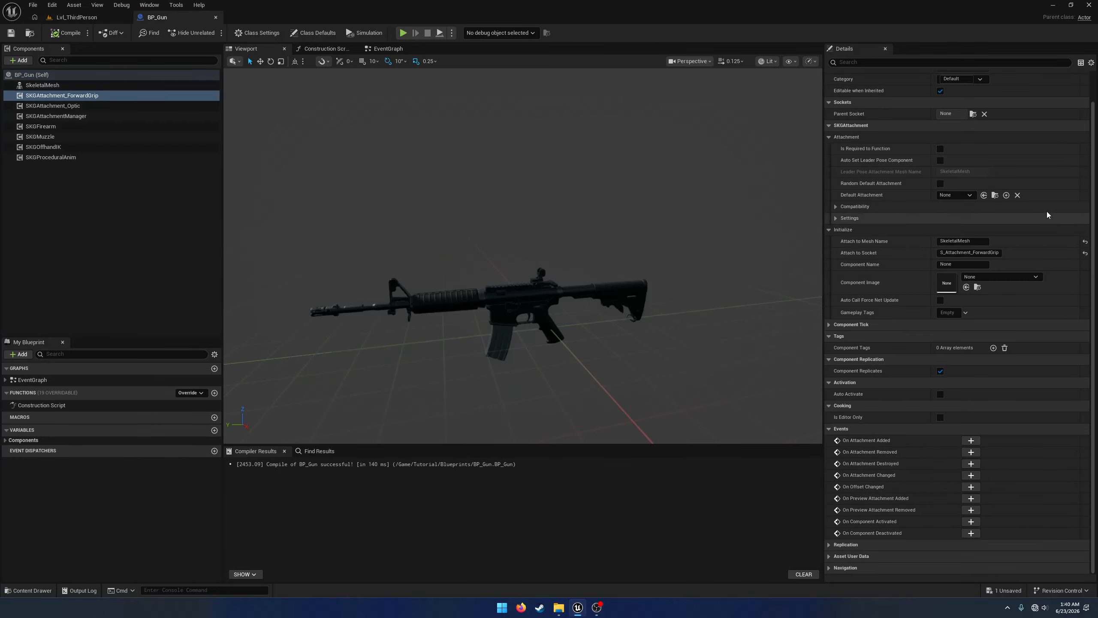
{"action": "left_click", "coordinate": [968, 196]}
{"action": "type", "text": "vert"}
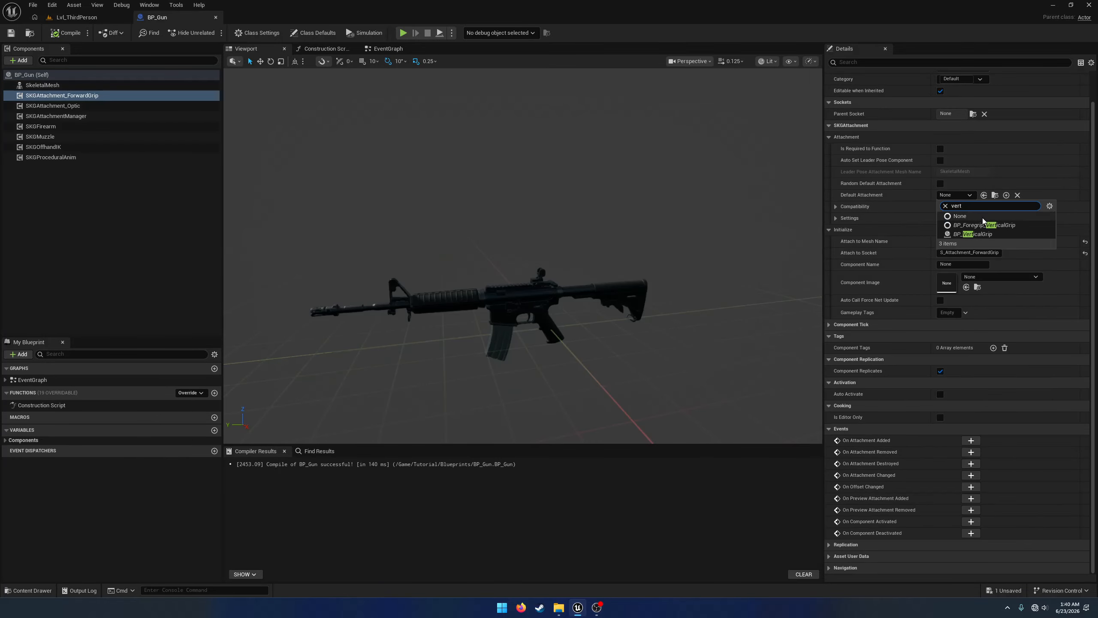
{"action": "left_click", "coordinate": [978, 235]}
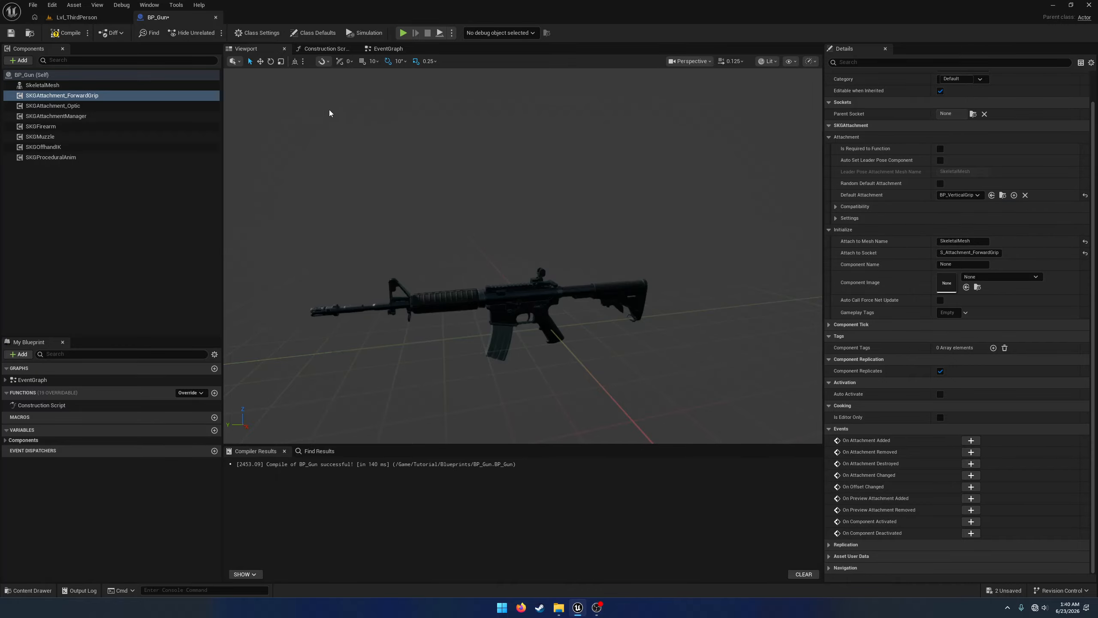
Play Lvl_ThirdPerson to check the gun with its attachments in first person, and stop the session.
{"action": "left_click", "coordinate": [91, 19]}
{"action": "left_click", "coordinate": [212, 32]}
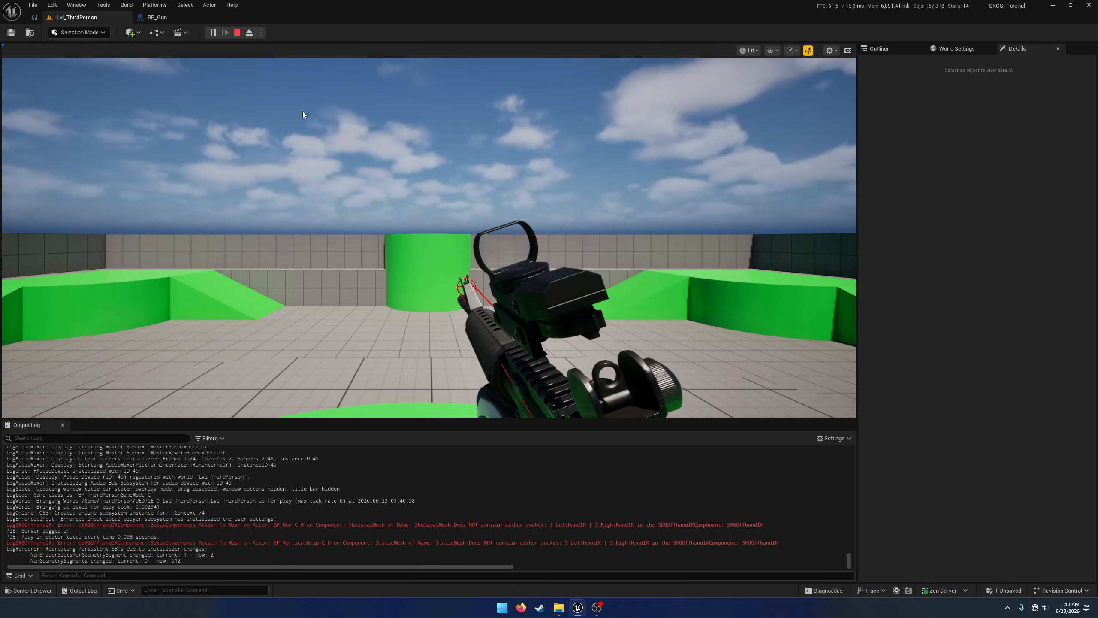
{"action": "left_click", "coordinate": [239, 33]}
Open SK_AR4 from BP_Gun, lower the S_Attachment_Optic socket about 3.8 cm so the sight sits on the rail, and save.
{"action": "left_click", "coordinate": [175, 21]}
{"action": "left_click", "coordinate": [139, 85]}
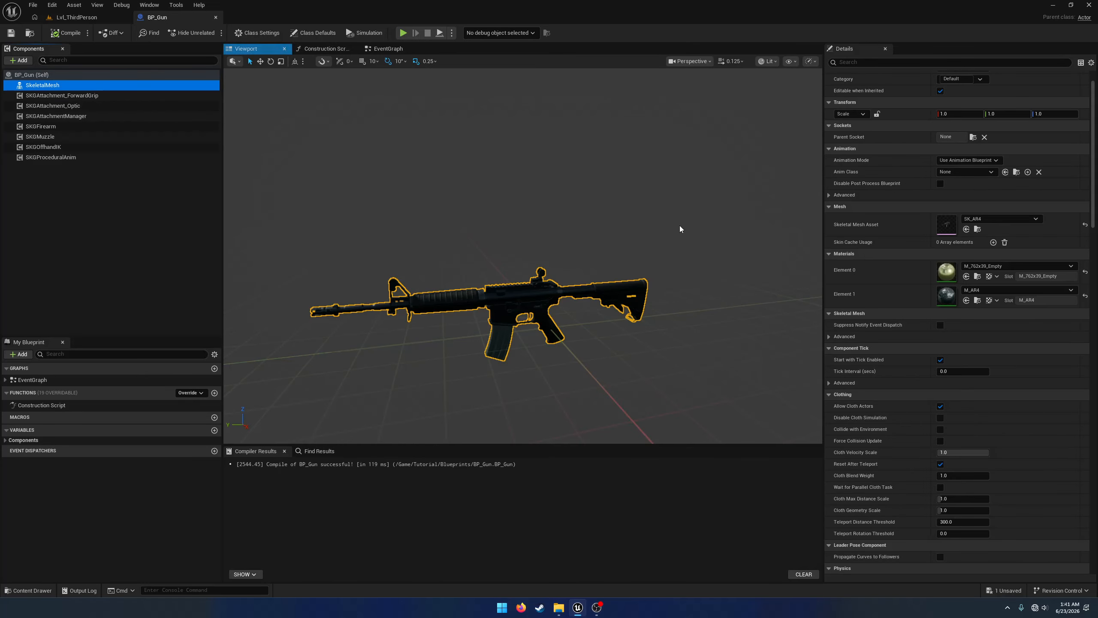
{"action": "double_click", "coordinate": [946, 224]}
{"action": "key", "text": "a"}
{"action": "right_click_drag", "start_coordinate": [543, 214], "coordinate": [700, 186]}
{"action": "key", "text": "w"}
{"action": "left_click", "coordinate": [950, 111]}
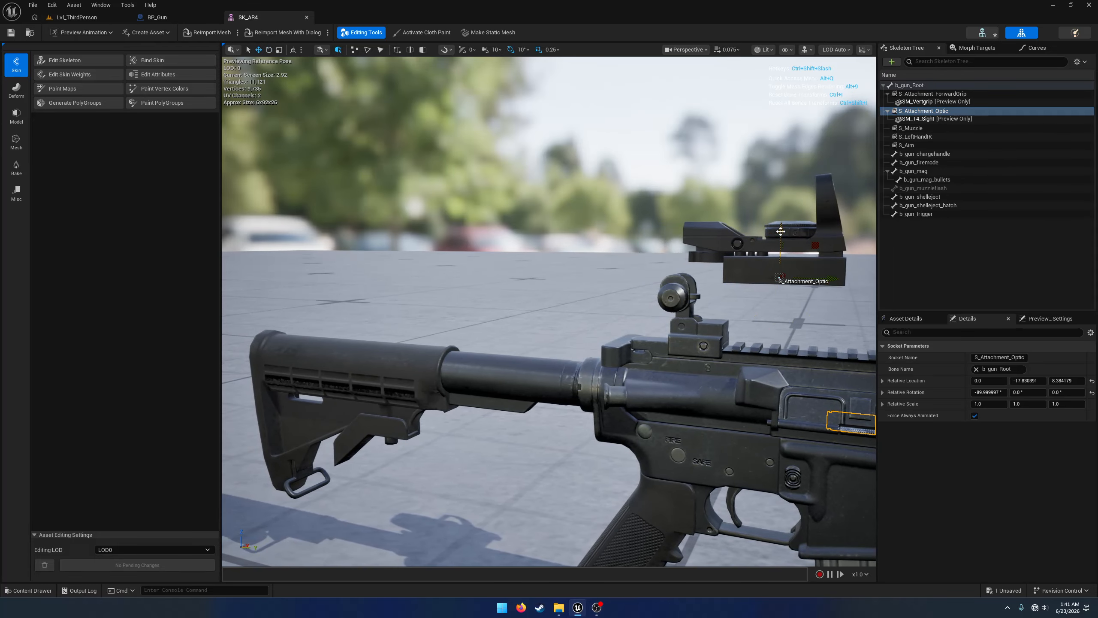
{"action": "left_click_drag", "start_coordinate": [780, 249], "coordinate": [780, 300]}
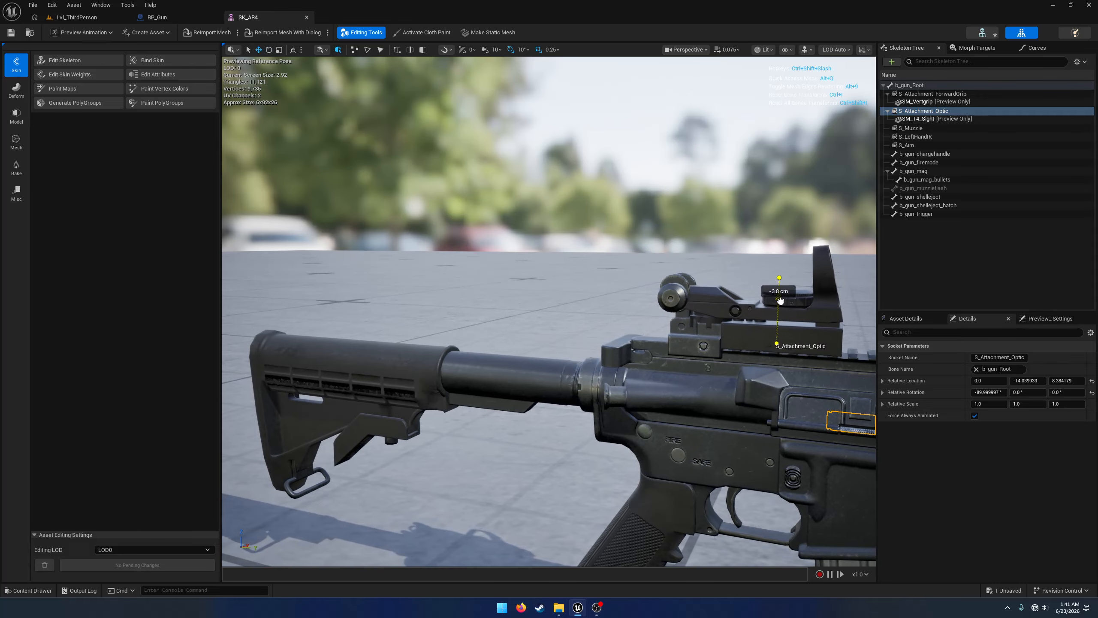
{"action": "left_click", "coordinate": [11, 33]}
Play the level to check the sight while aiming in and out, stop the session, and save all modified assets.
{"action": "left_click", "coordinate": [74, 18]}
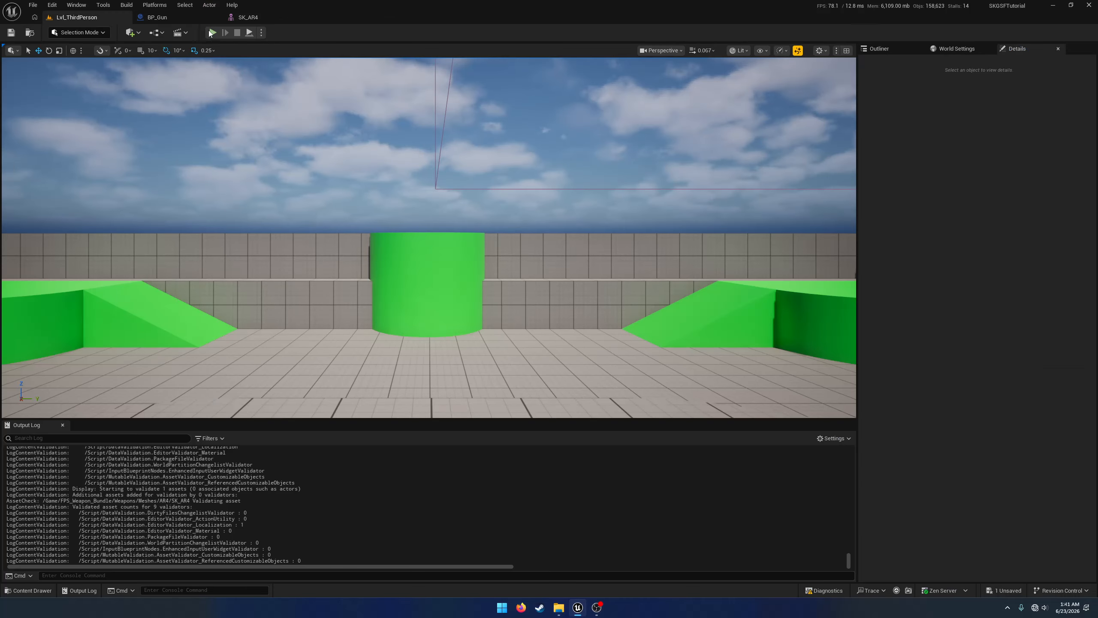
{"action": "left_click", "coordinate": [213, 33]}
{"action": "right_click", "coordinate": [307, 131]}
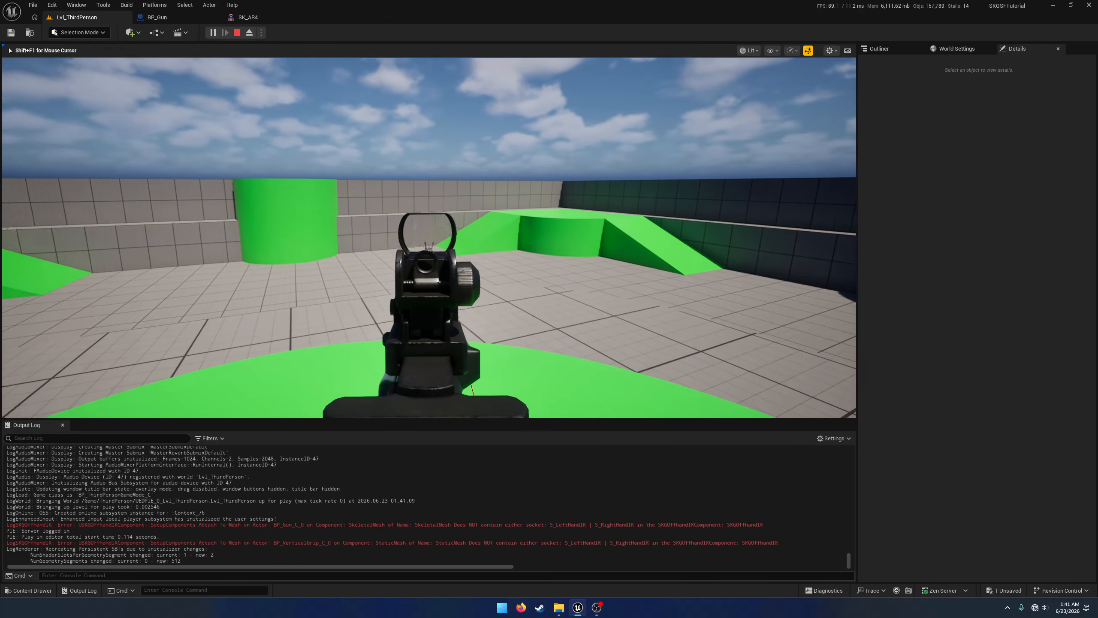
{"action": "right_click", "coordinate": [307, 131]}
{"action": "key", "text": "shift+F1"}
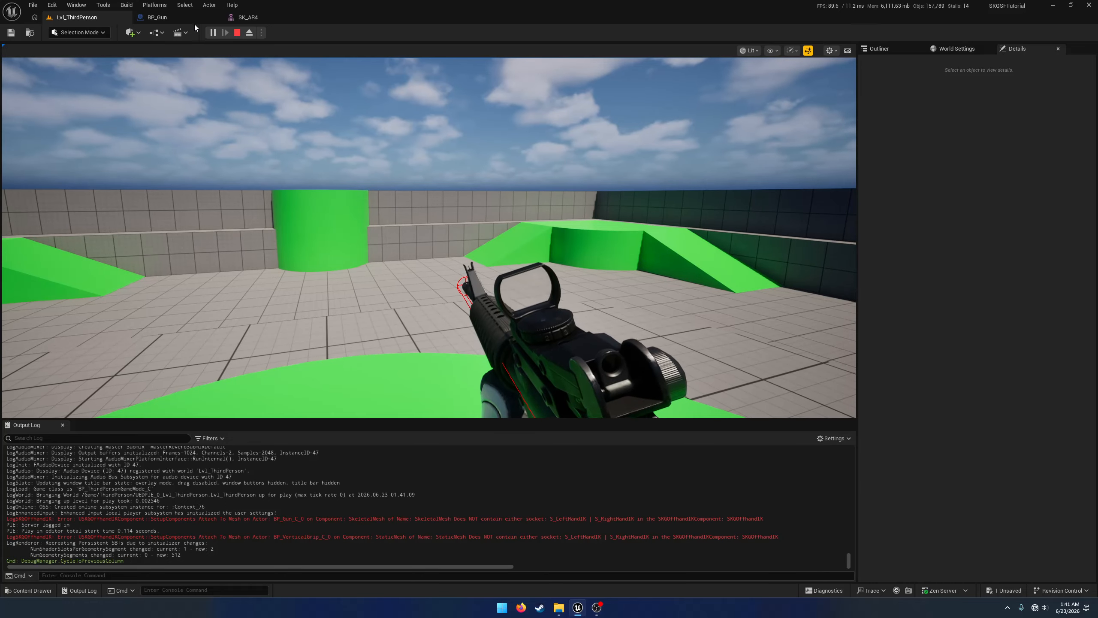
{"action": "left_click", "coordinate": [239, 34]}
{"action": "left_click", "coordinate": [33, 6]}
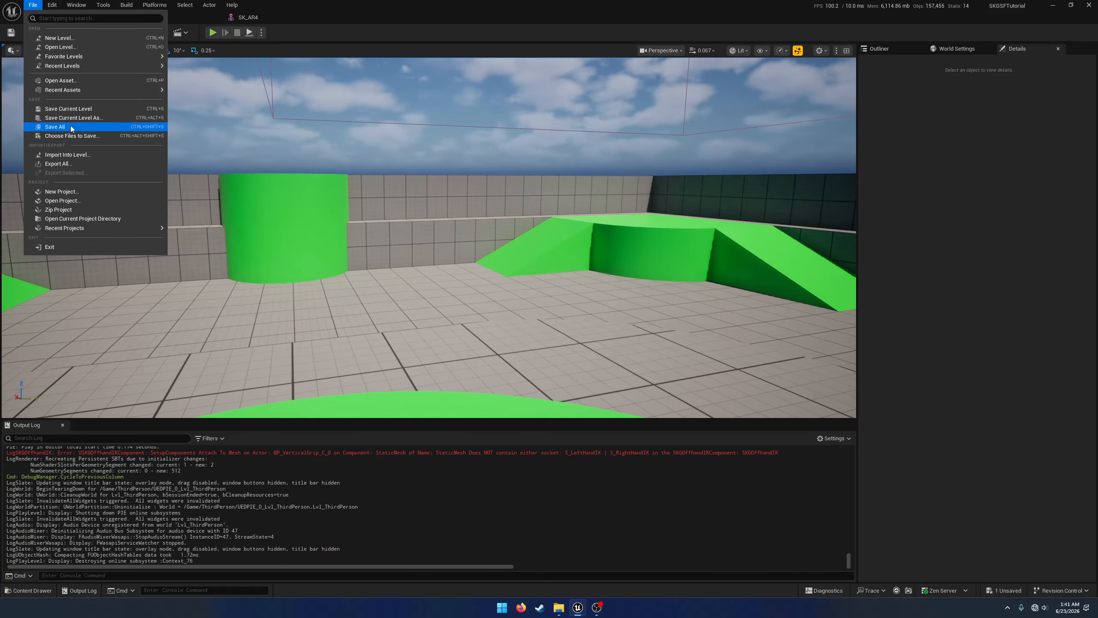
{"action": "left_click", "coordinate": [48, 107]}
{"action": "right_click_drag", "start_coordinate": [517, 263], "coordinate": [641, 275]}
{"action": "key", "text": "s"}
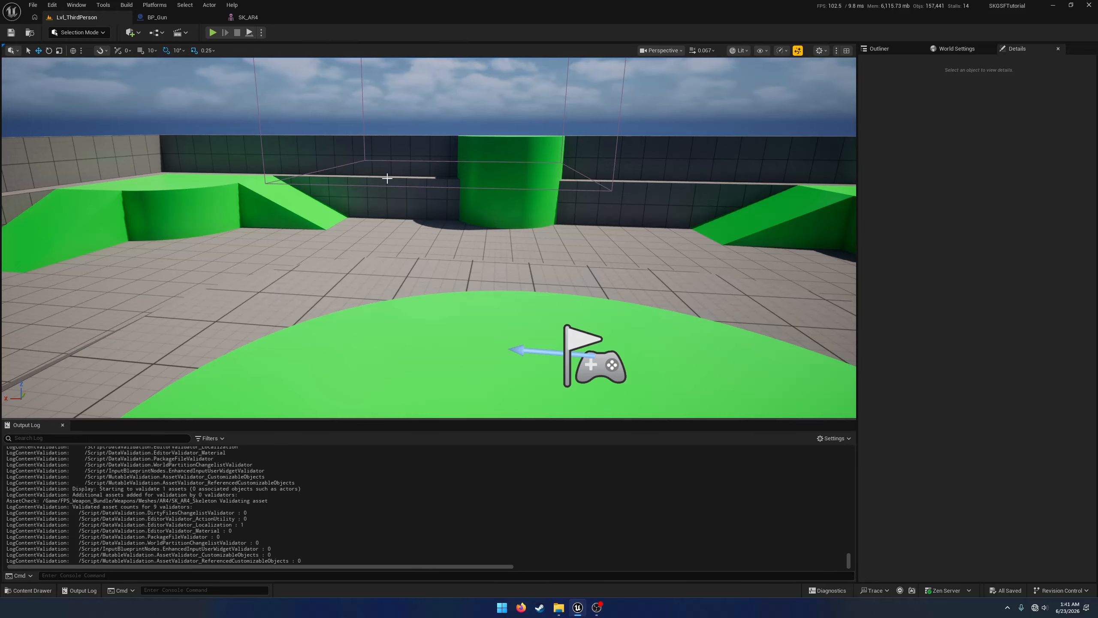
{"action": "left_click", "coordinate": [720, 607]}
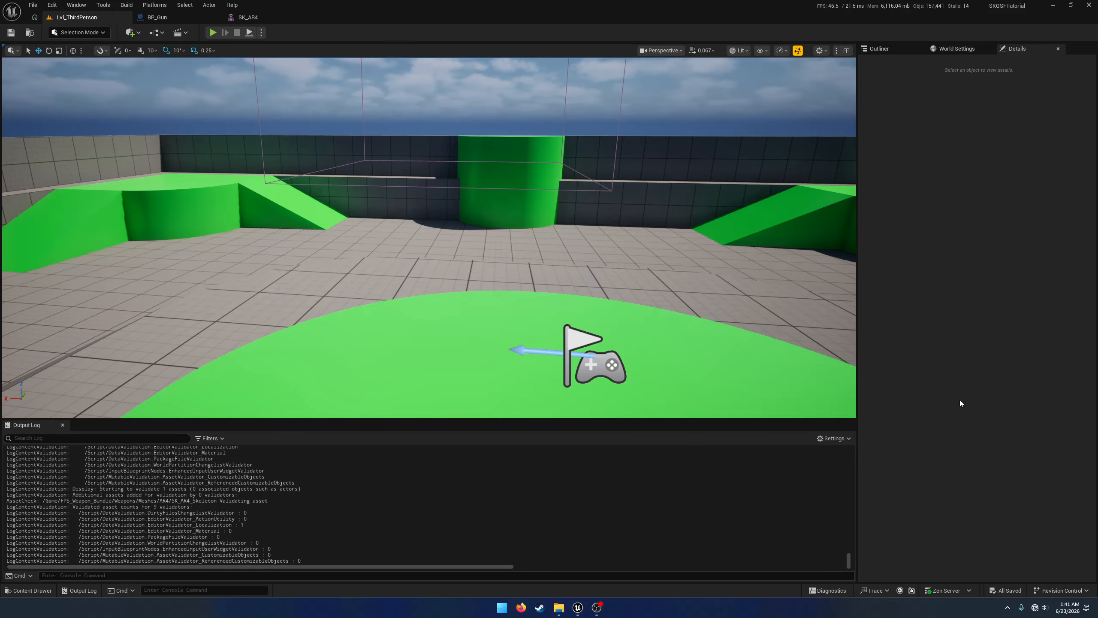